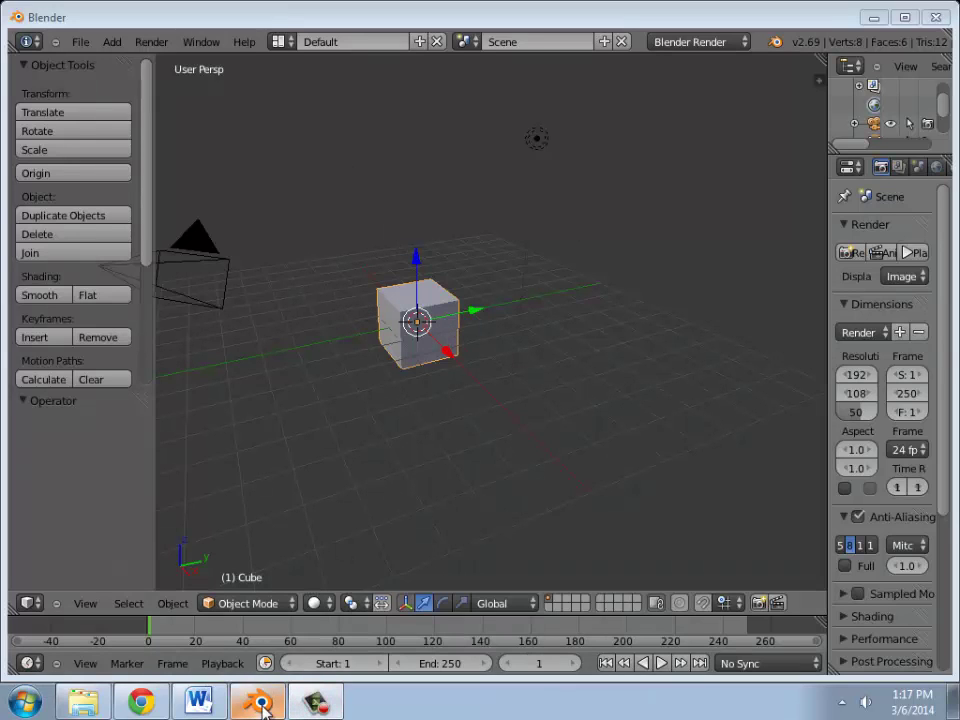
Review the die assignment's requirements on creating each number and colouring the pips
left_click(197, 705)
left_click_drag(158, 360, 480, 352)
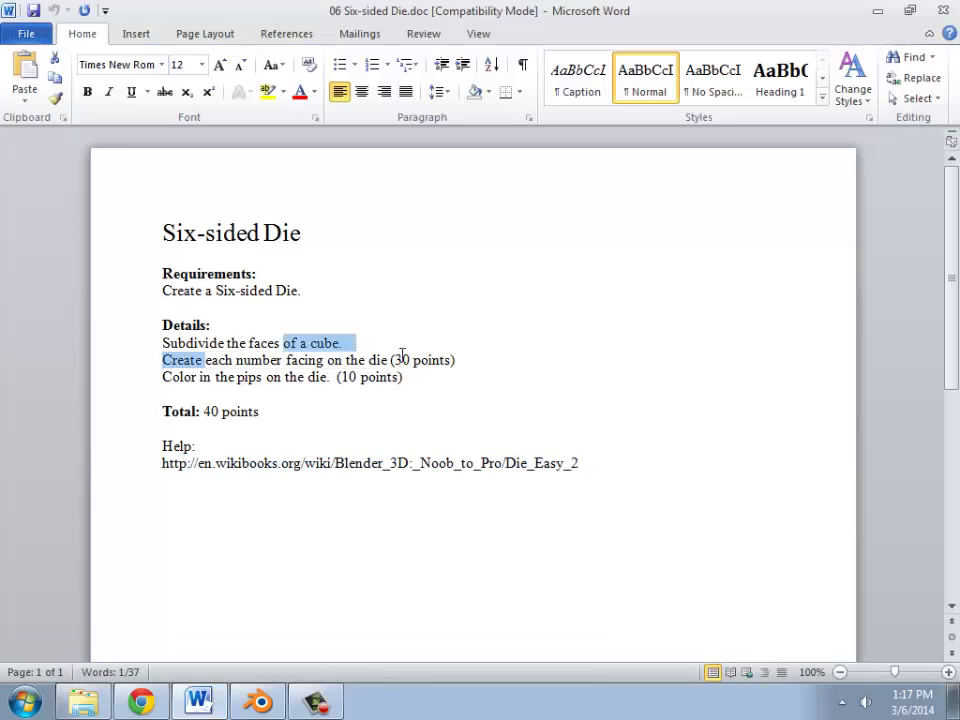
left_click(455, 360)
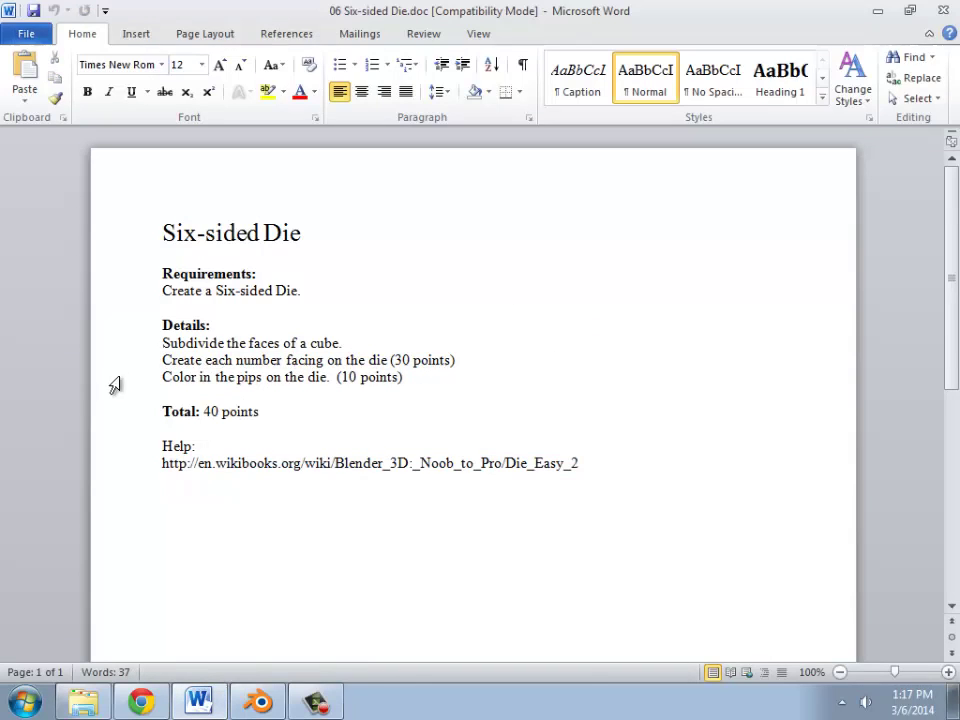
mouse_move(215, 377)
left_mouse_down()
mouse_move(278, 385)
mouse_move(262, 378)
left_mouse_up()
left_click(258, 702)
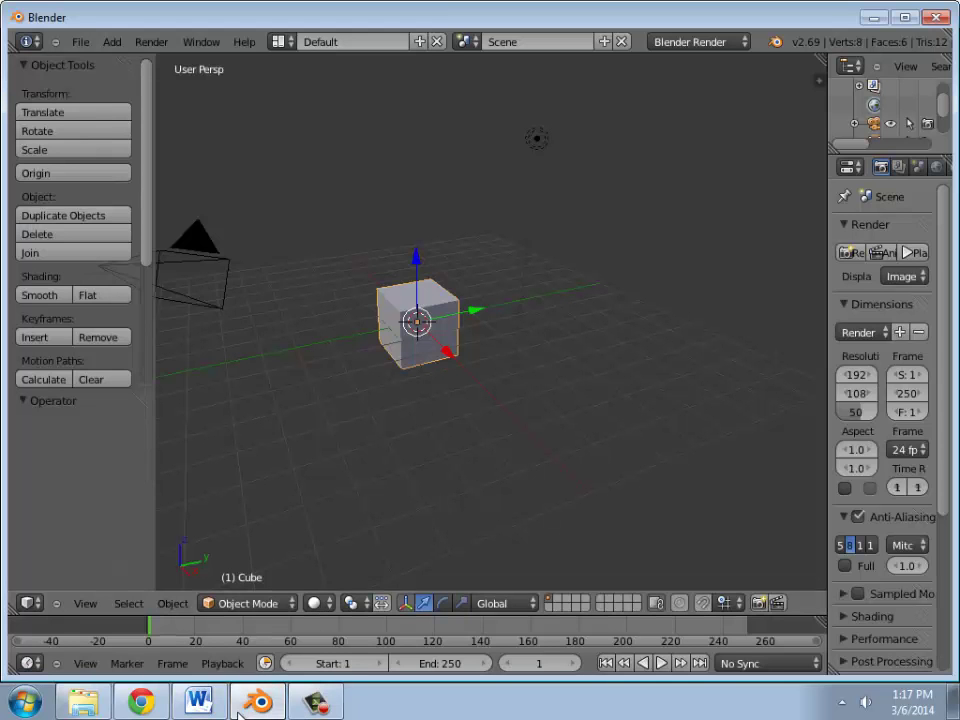
Scroll through the Wikibooks die tutorial in the browser
left_click(140, 704)
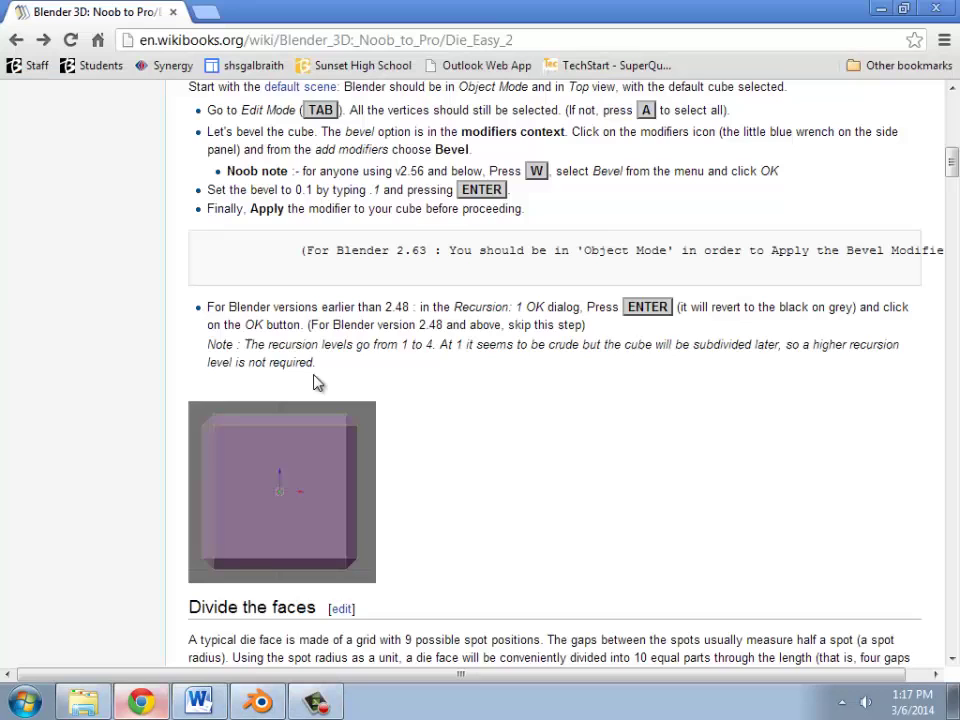
scroll(355, 378, "up", 3)
scroll(350, 385, "up", 7)
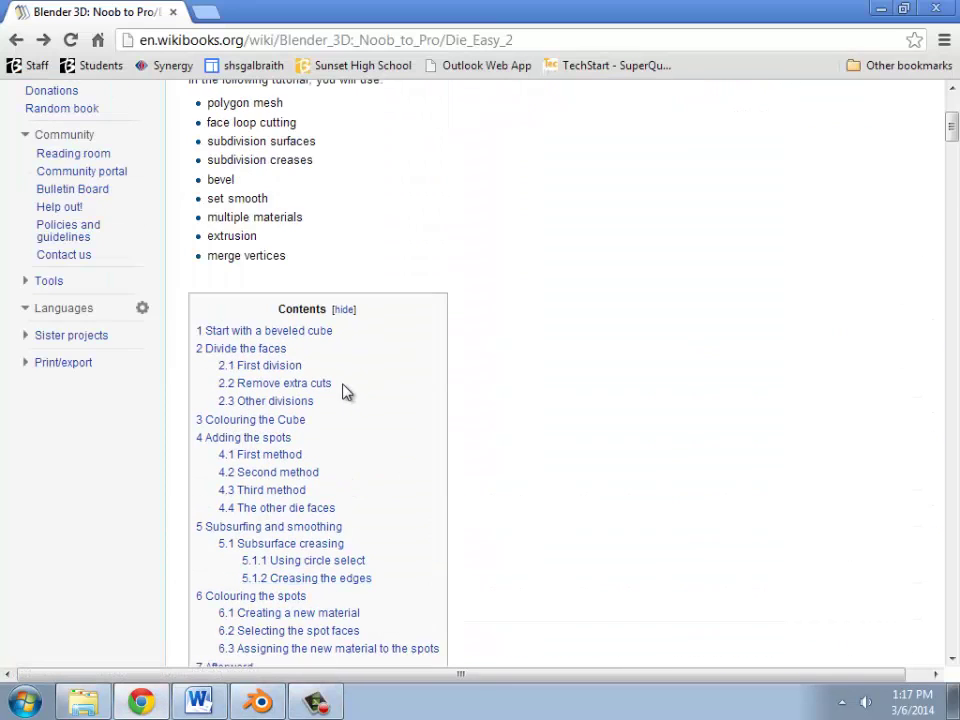
scroll(341, 392, "down", 10)
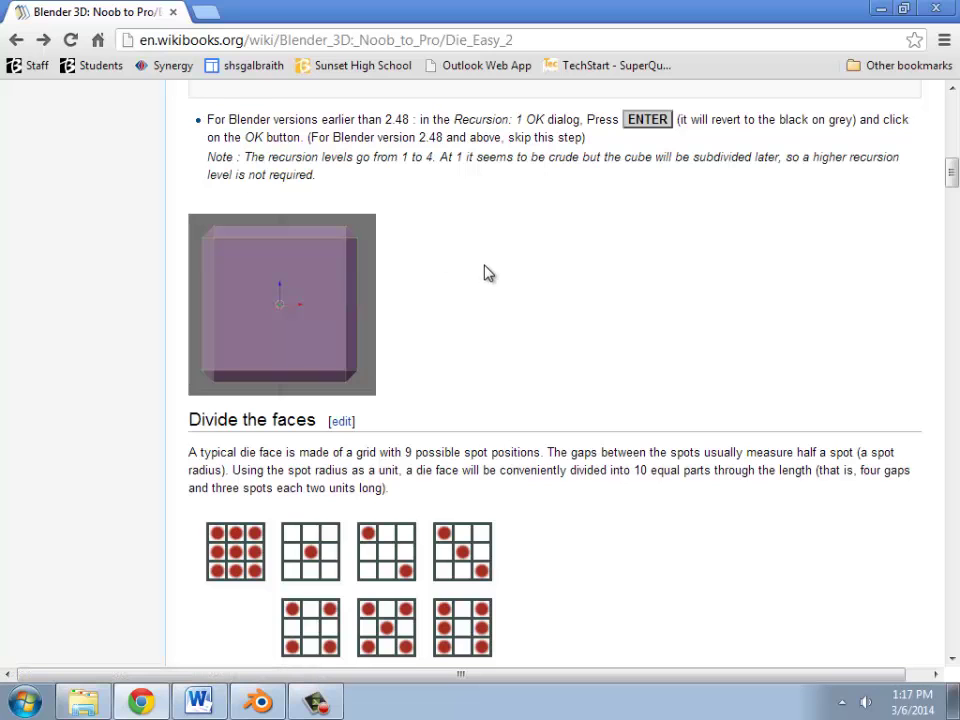
scroll(503, 287, "down", 5)
scroll(507, 290, "down", 5)
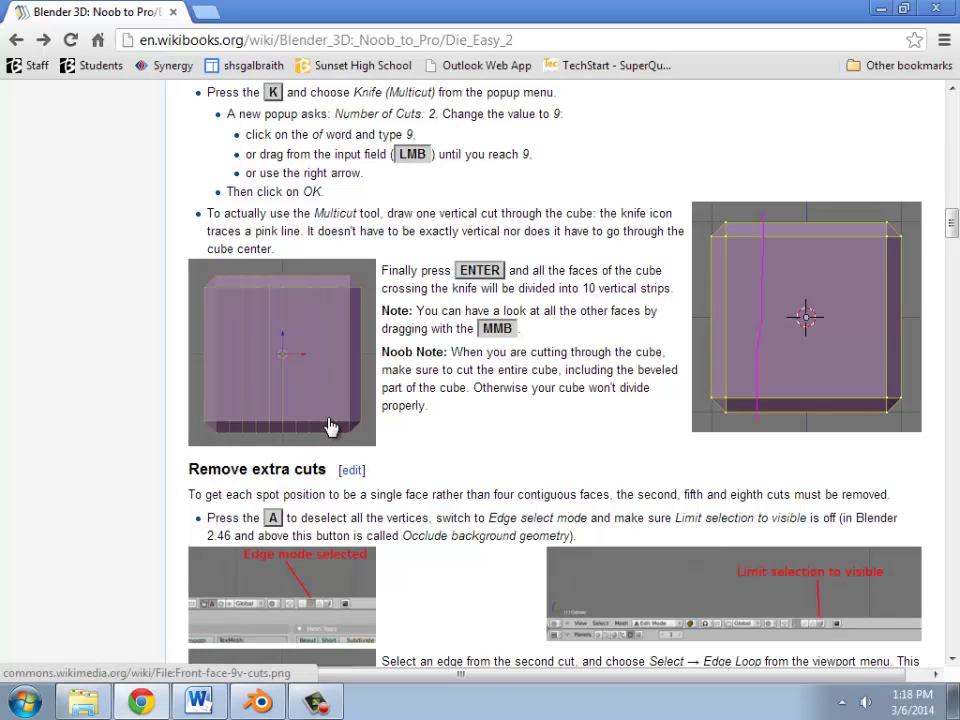
scroll(525, 435, "down", 5)
scroll(528, 436, "down", 5)
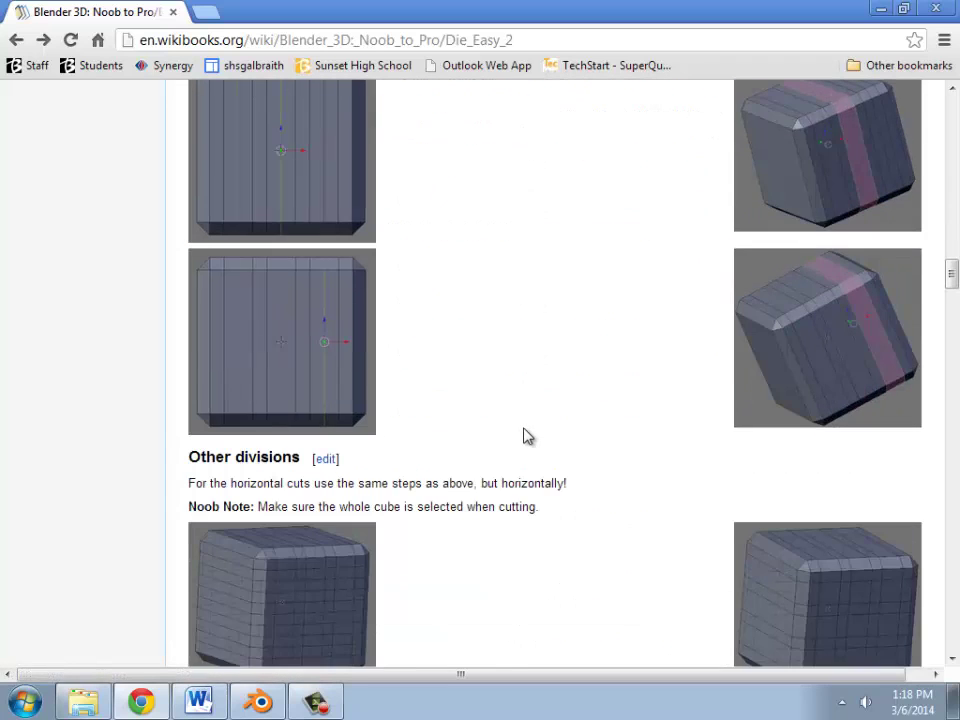
scroll(526, 436, "down", 1)
scroll(510, 432, "up", 2)
scroll(508, 431, "up", 1)
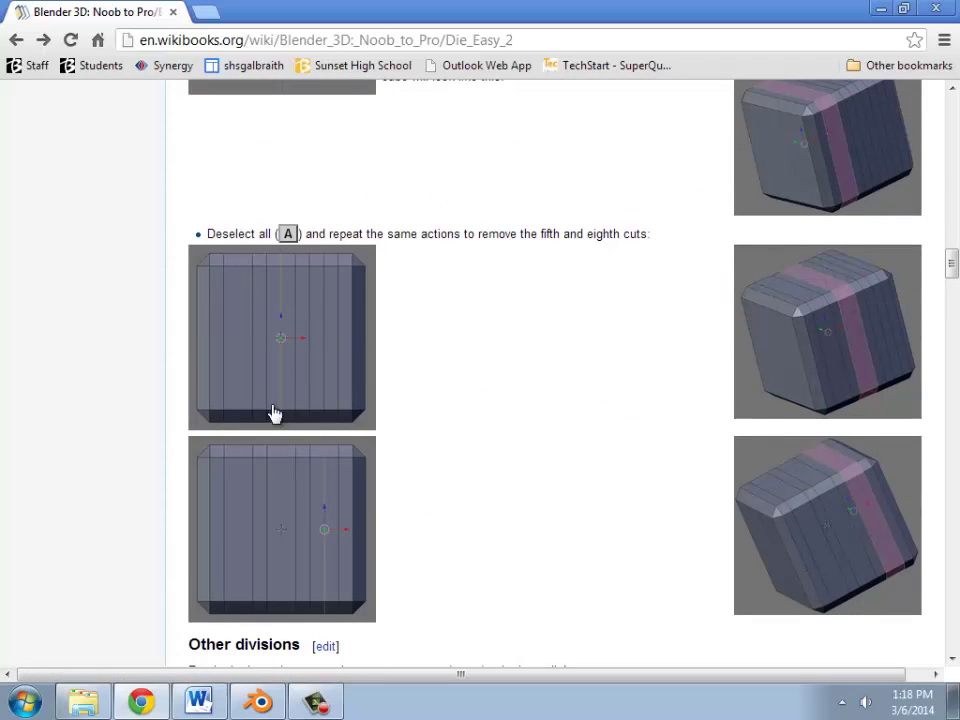
scroll(505, 461, "up", 4)
scroll(506, 457, "up", 2)
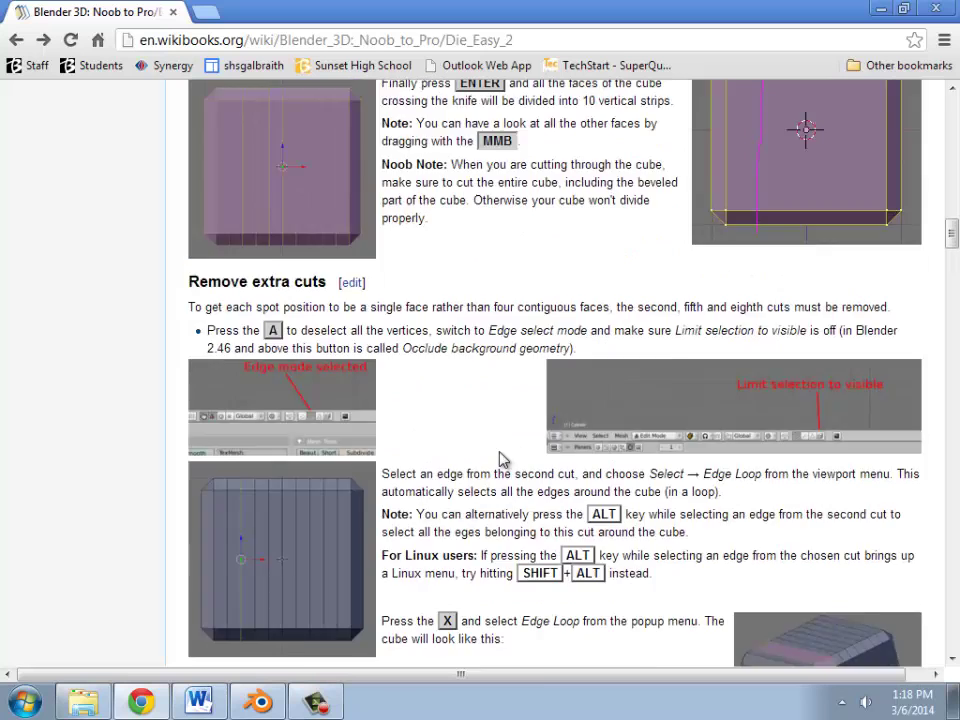
scroll(506, 458, "up", 4)
scroll(388, 482, "down", 1)
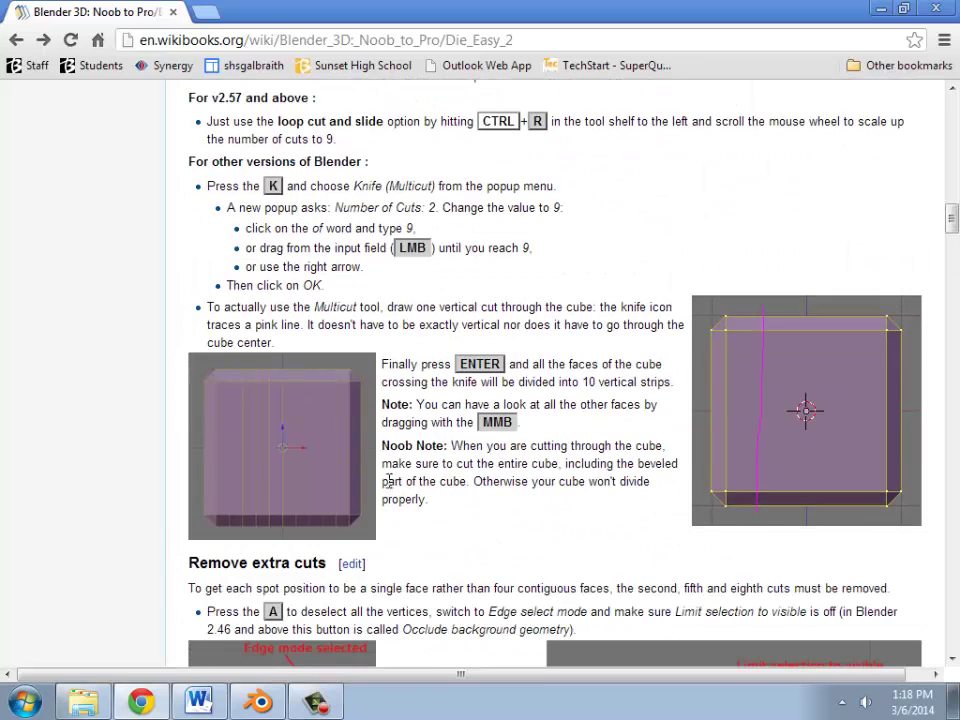
Orbit to a front view of the cube and switch it into Edit Mode
left_click(262, 703)
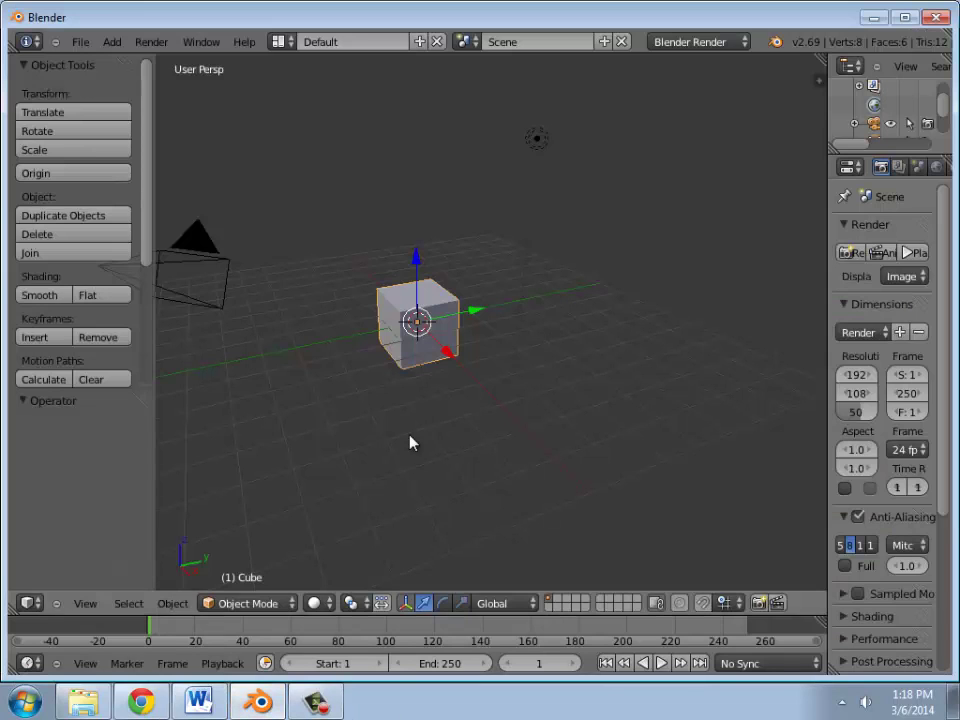
scroll(409, 441, "up", 5)
middle_click_drag(521, 447, 484, 413)
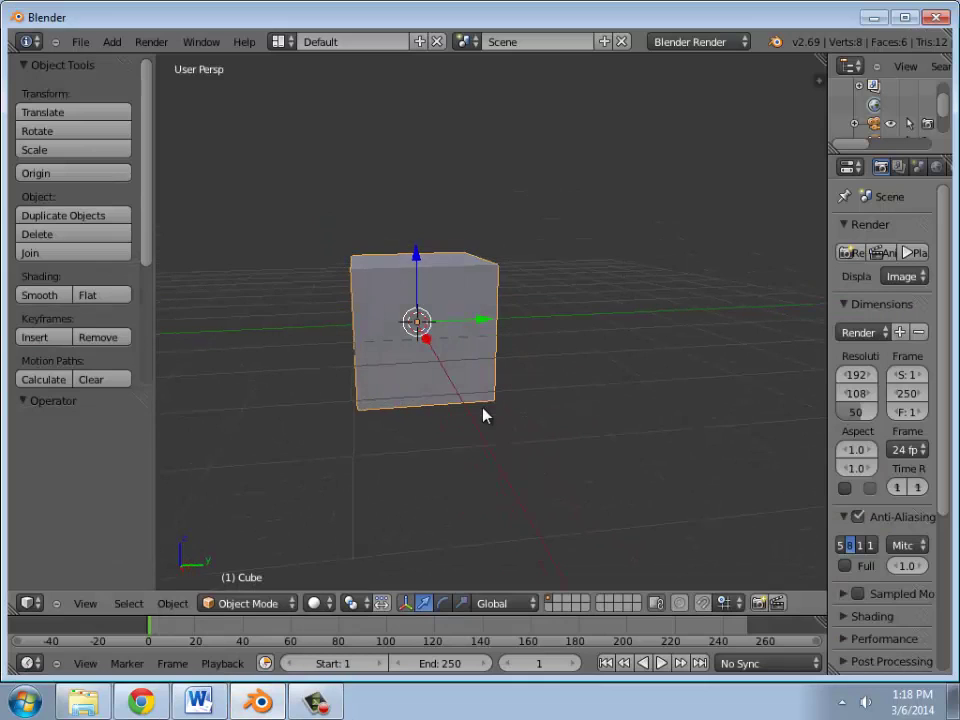
left_click(266, 604)
left_click(240, 563)
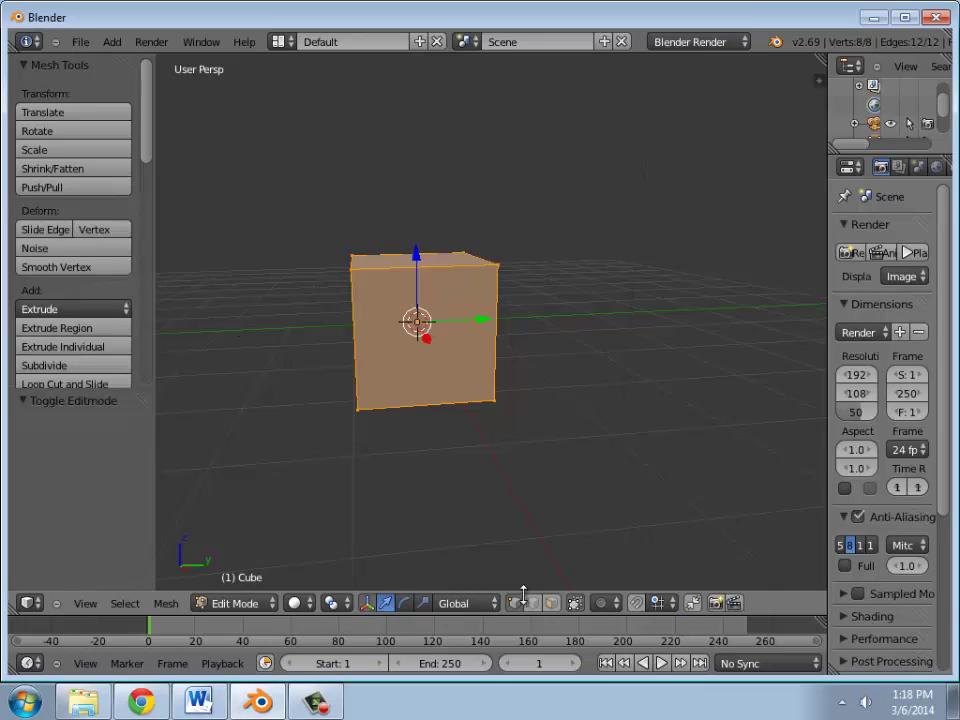
Deselect everything and select only the cube's front face
right_click(495, 330)
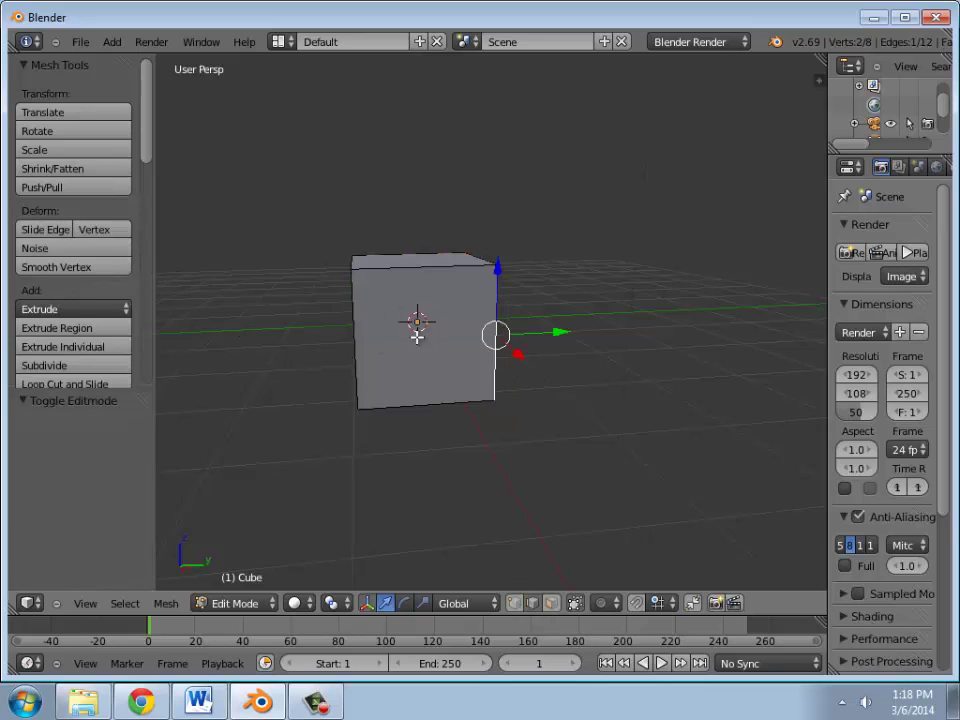
right_click(424, 258)
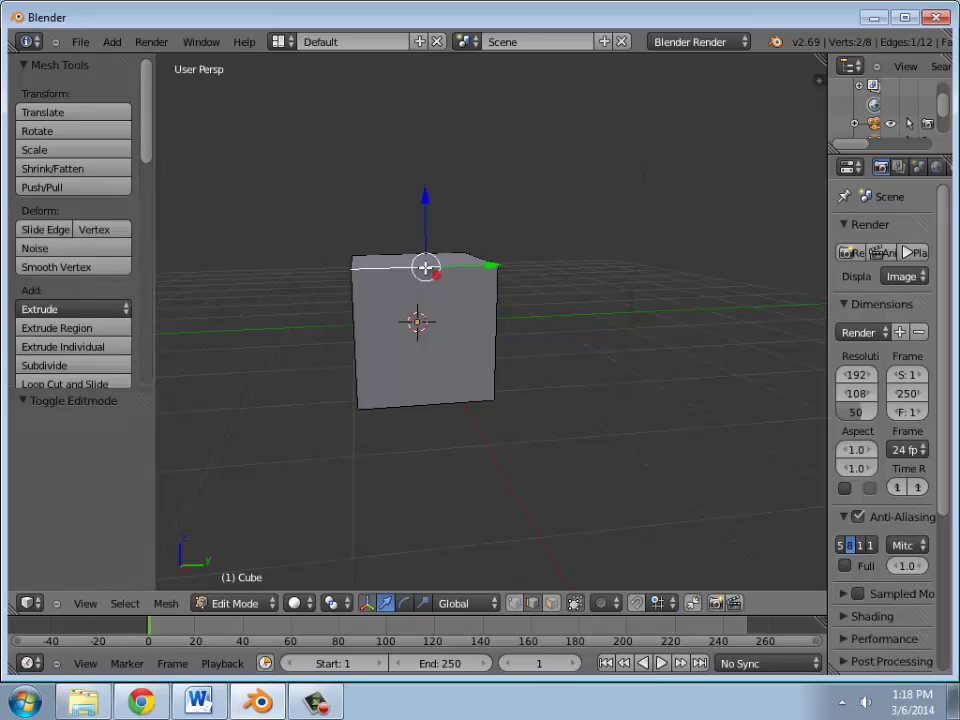
key("a")
right_click(427, 319)
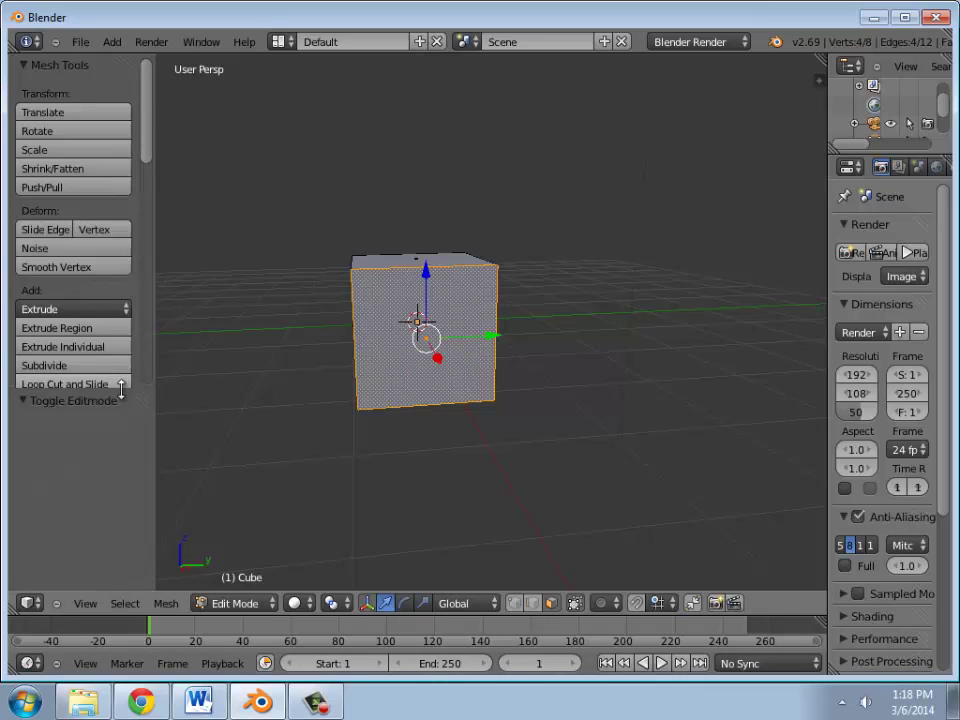
Add nine evenly spaced vertical loop cuts around the cube with Loop Cut and Slide
left_click_drag(120, 398, 122, 498)
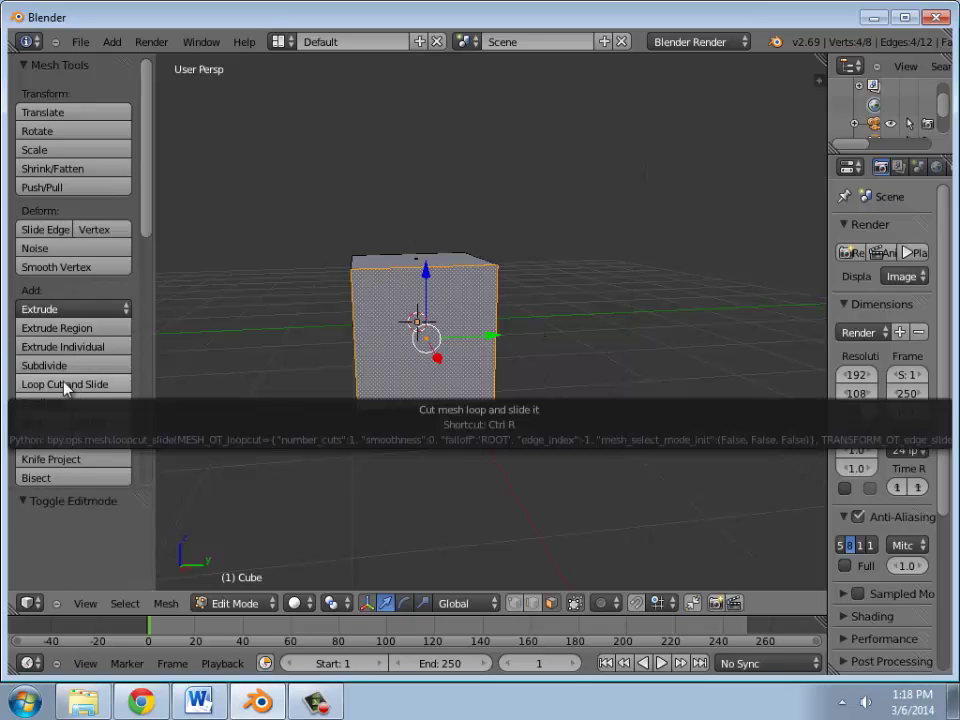
left_click(64, 387)
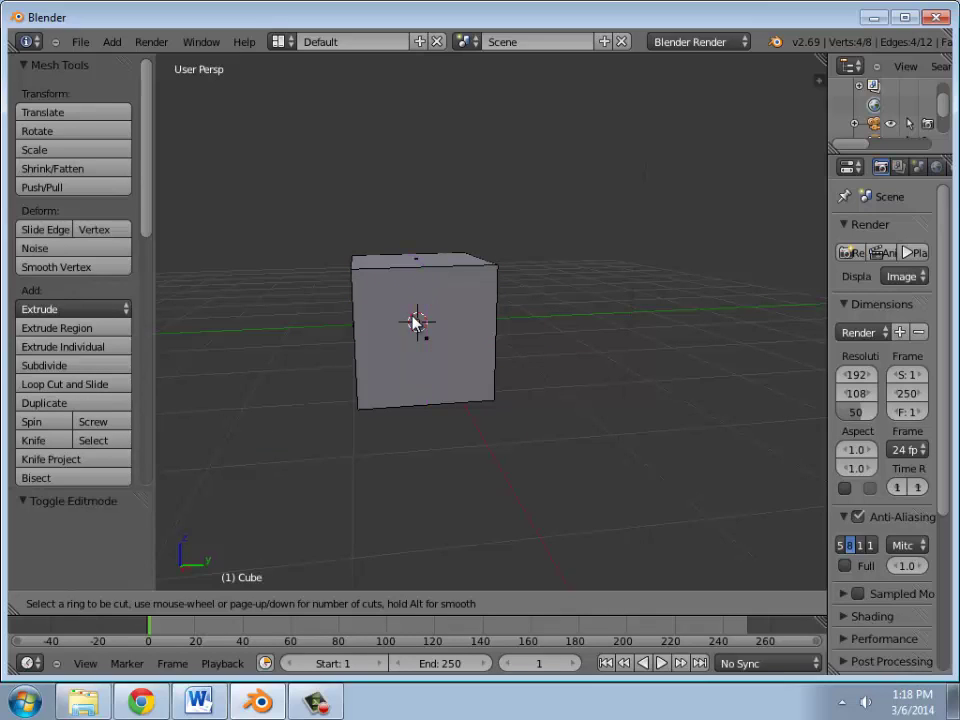
scroll(420, 290, "up", 1)
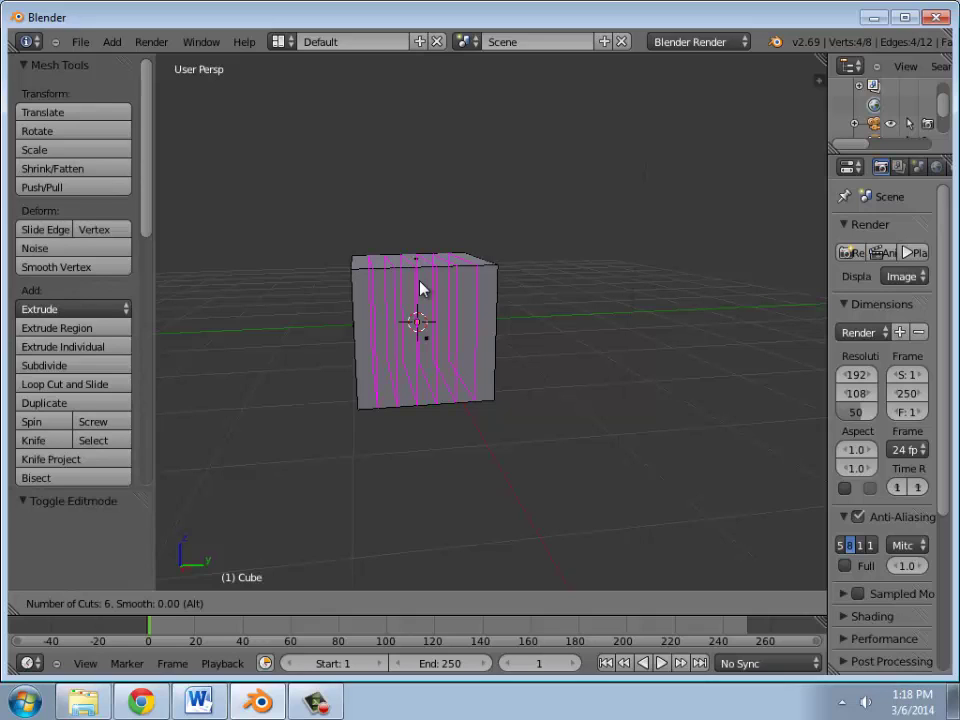
left_click(420, 289)
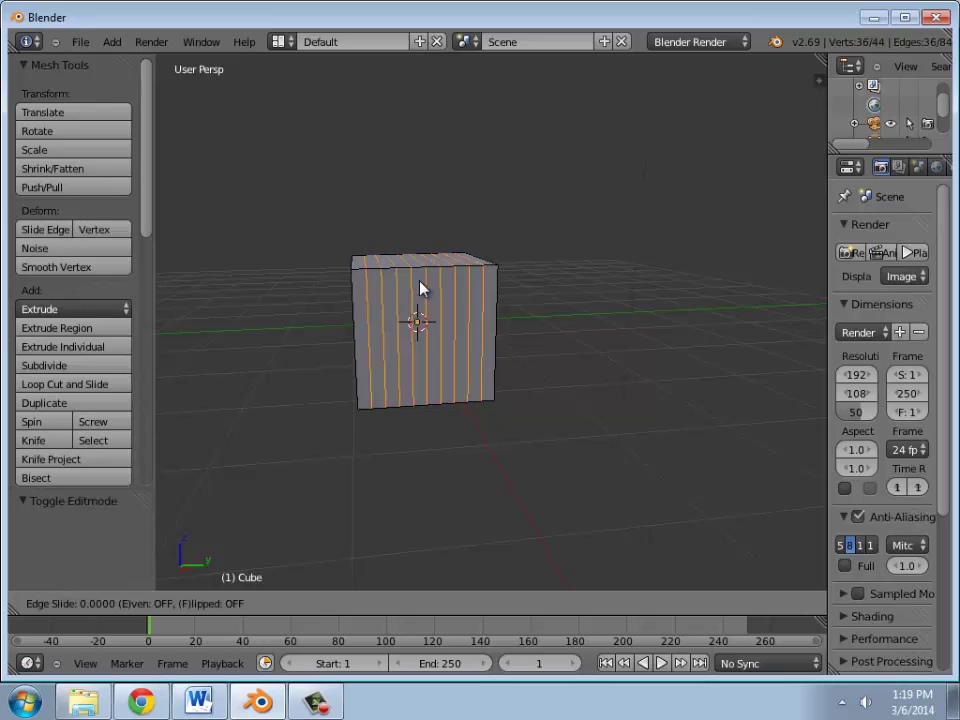
right_click(420, 289)
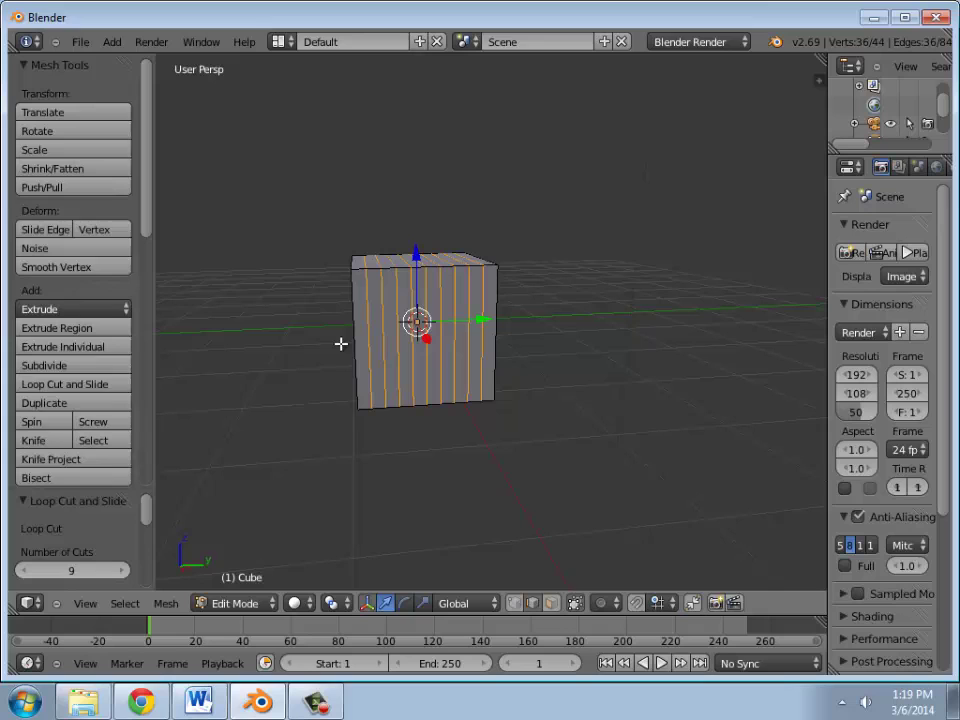
Cut nine evenly spaced horizontal edge loops across the existing vertical cuts
left_click(67, 392)
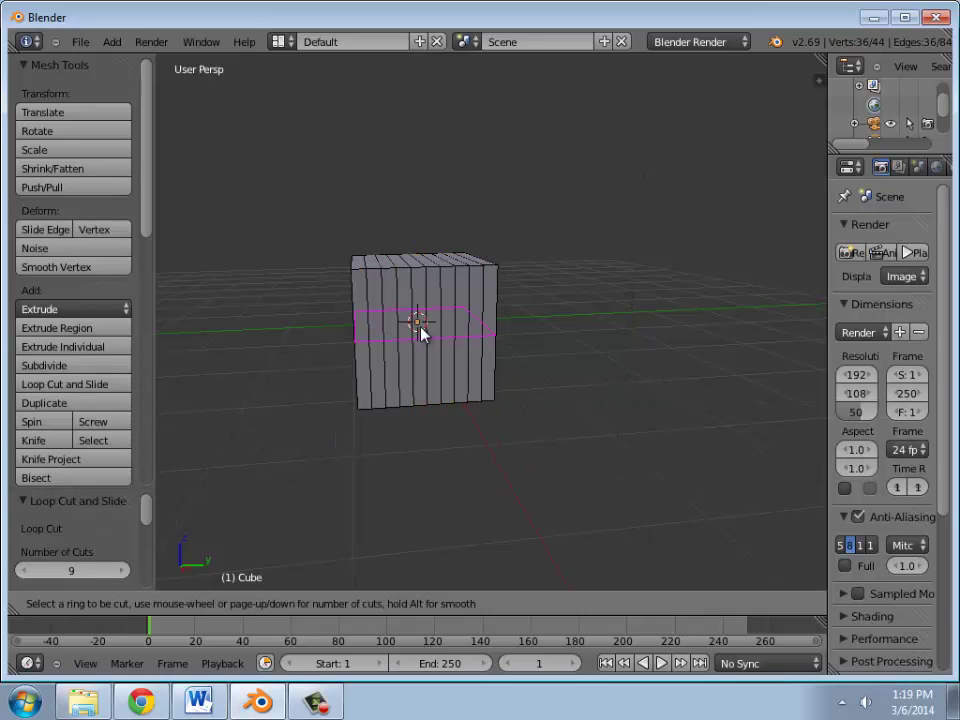
scroll(420, 333, "up", 2)
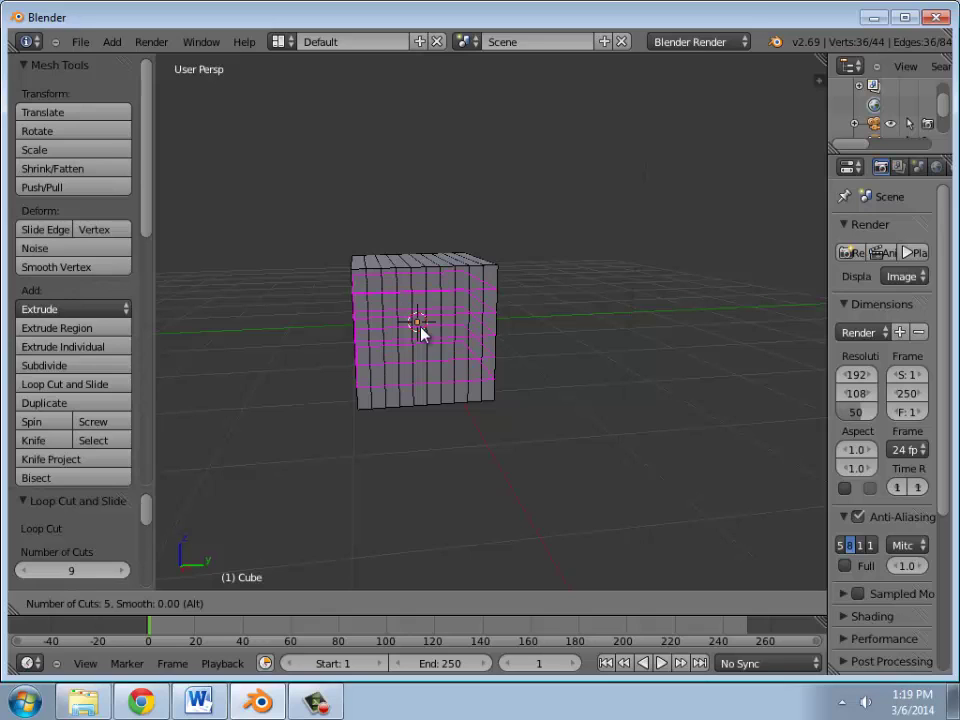
scroll(420, 333, "up", 1)
scroll(420, 333, "up", 1)
scroll(420, 333, "up", 1)
left_click(420, 333)
right_click(420, 333)
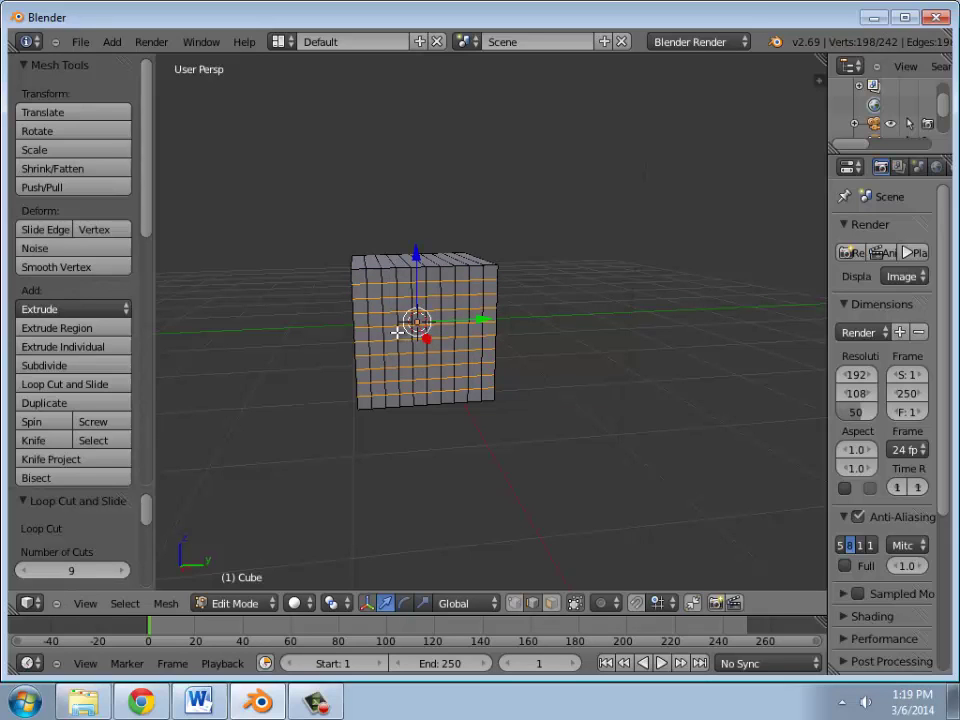
mouse_move(302, 356)
middle_mouse_down()
mouse_move(435, 364)
mouse_move(412, 419)
middle_mouse_up()
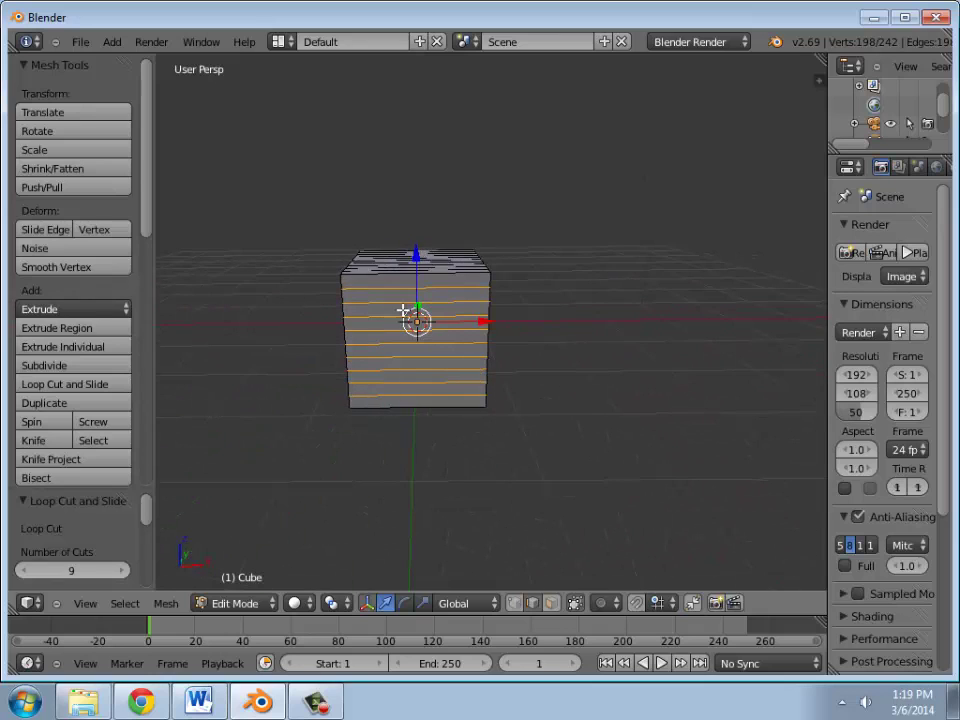
Add another nine evenly spaced loop cuts on a vertical ring of the cube
left_click(62, 384)
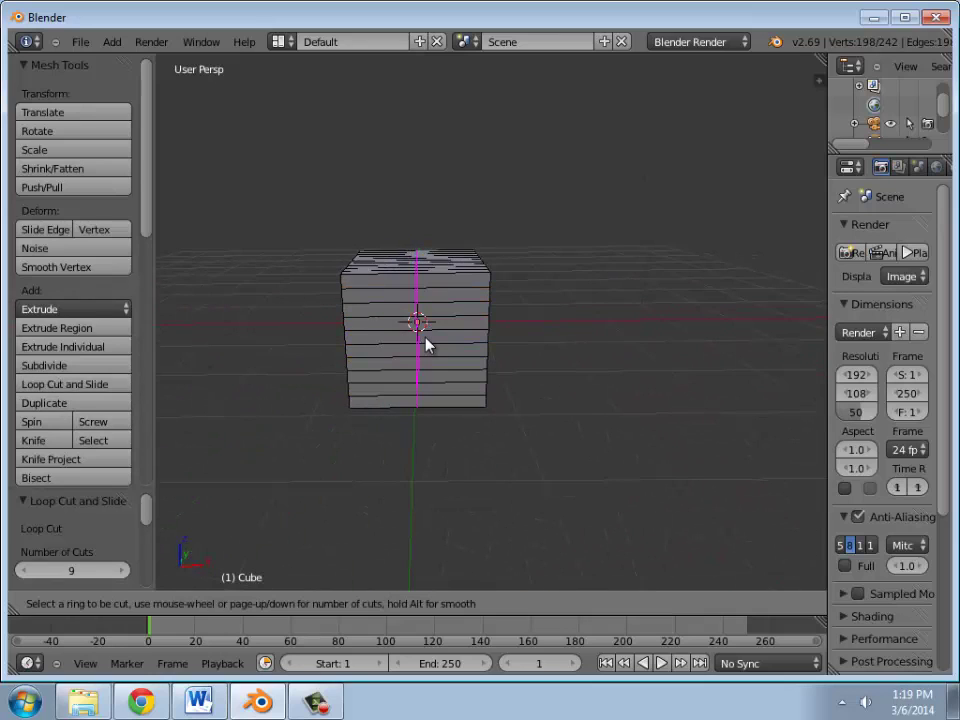
scroll(425, 343, "down", 1)
scroll(425, 343, "up", 3)
scroll(425, 343, "up", 1)
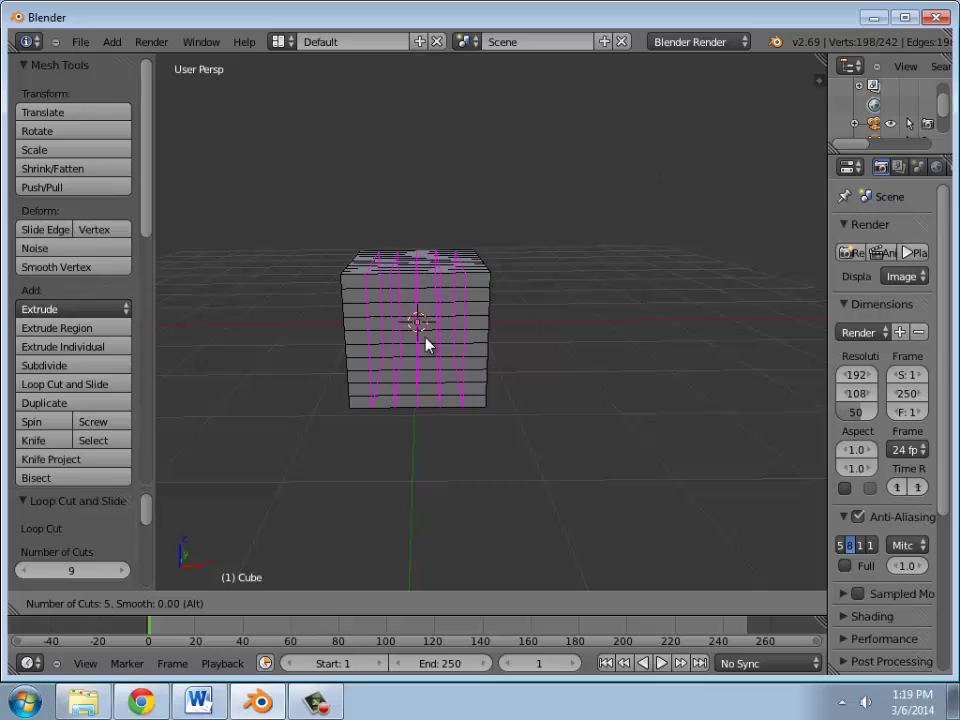
scroll(425, 343, "up", 2)
scroll(425, 343, "up", 1)
scroll(425, 343, "up", 1)
left_click(425, 343)
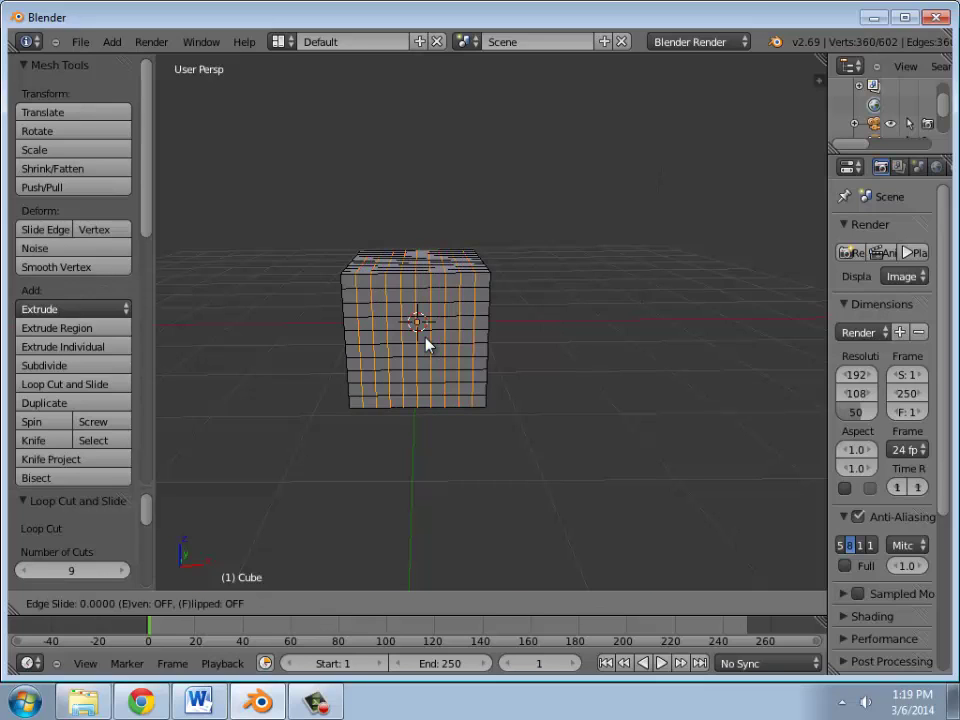
mouse_move(424, 334)
middle_mouse_down()
mouse_move(343, 369)
mouse_move(675, 332)
mouse_move(569, 436)
mouse_move(259, 291)
mouse_move(286, 274)
middle_mouse_up()
mouse_move(455, 387)
middle_mouse_down()
mouse_move(433, 418)
mouse_move(445, 423)
middle_mouse_up()
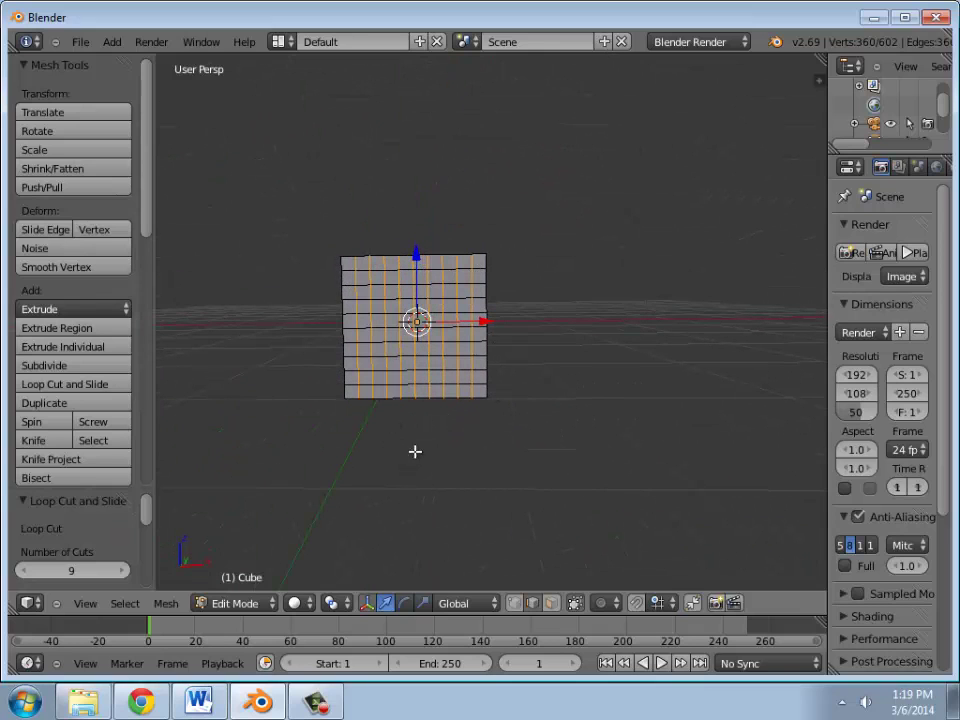
Select an edge on a vertical cut and review the tutorial's edge-loop selection instruction
right_click(410, 355)
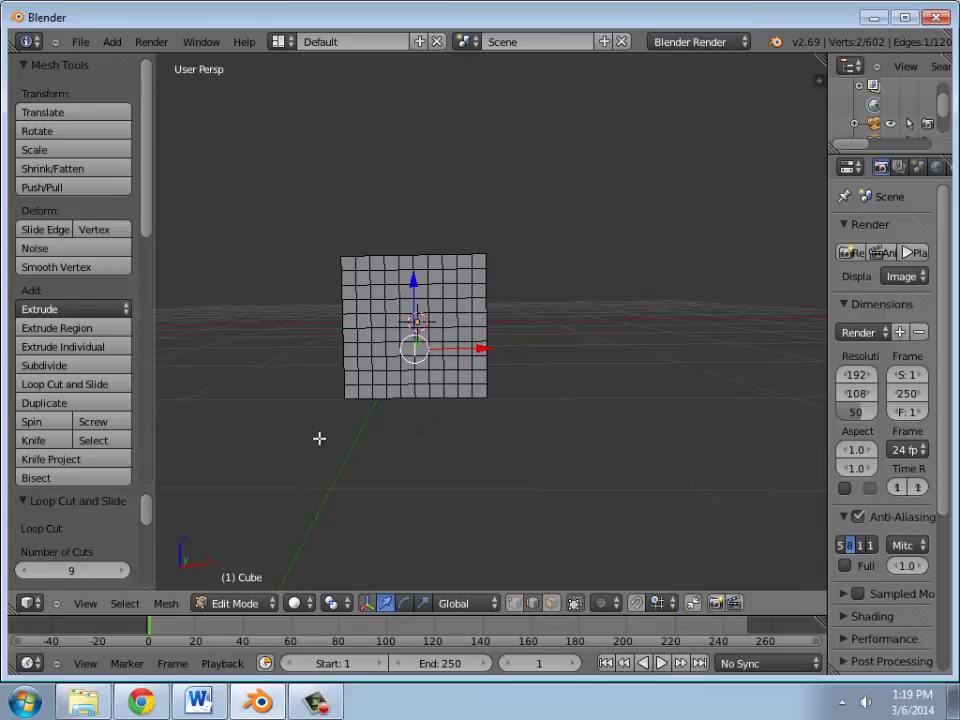
left_click(141, 701)
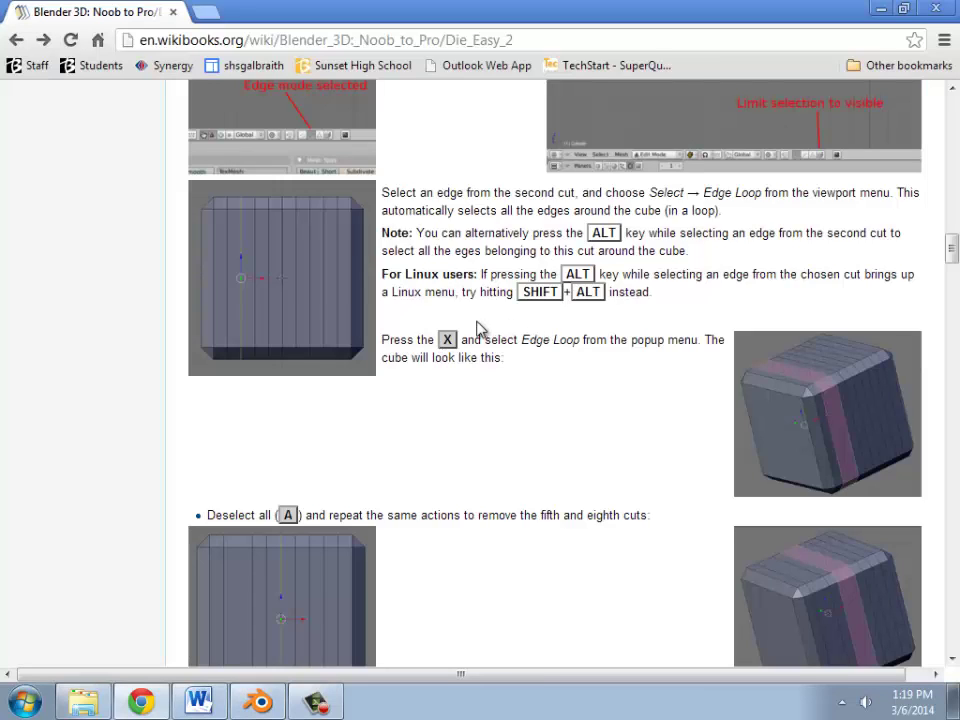
scroll(445, 290, "up", 2)
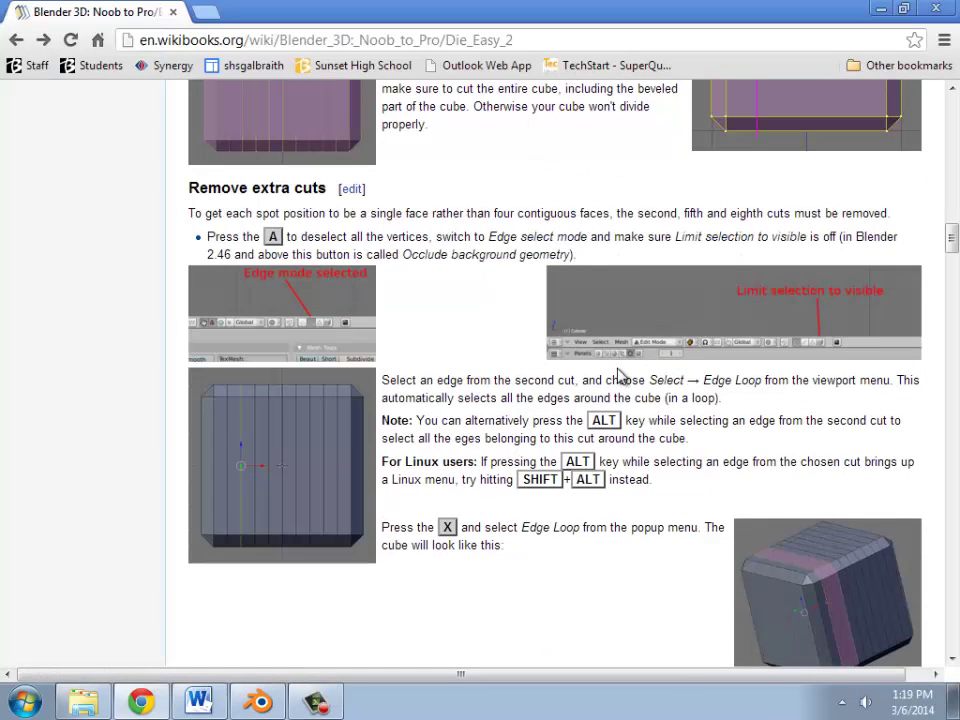
left_click_drag(649, 381, 783, 380)
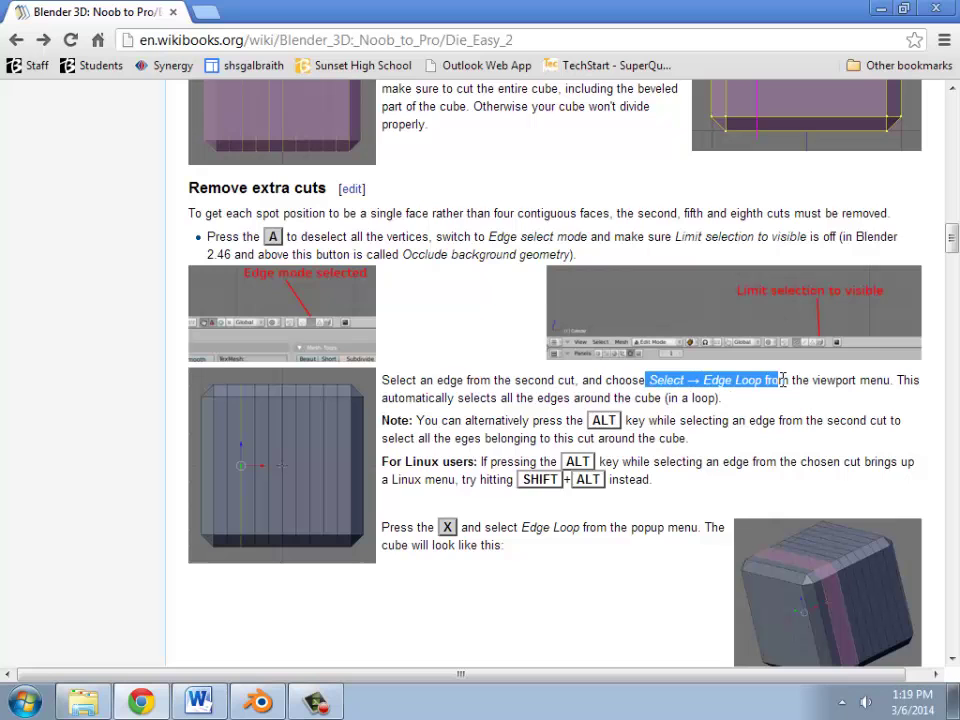
Expand the selected edge into its full vertical edge loop via Select > Edge Loop
left_click(258, 701)
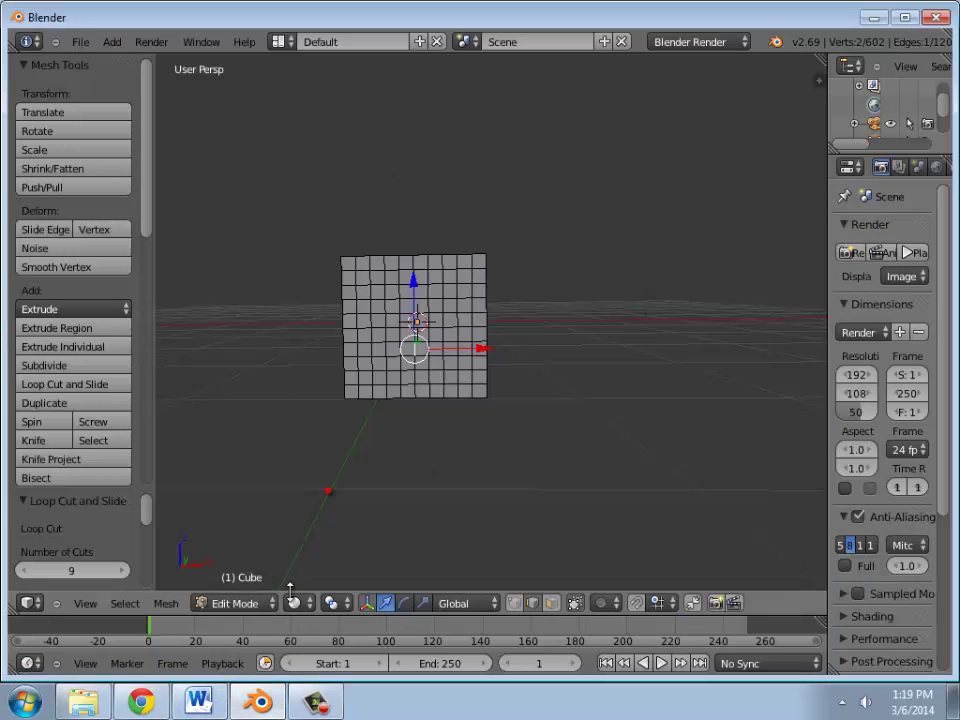
left_click(124, 603)
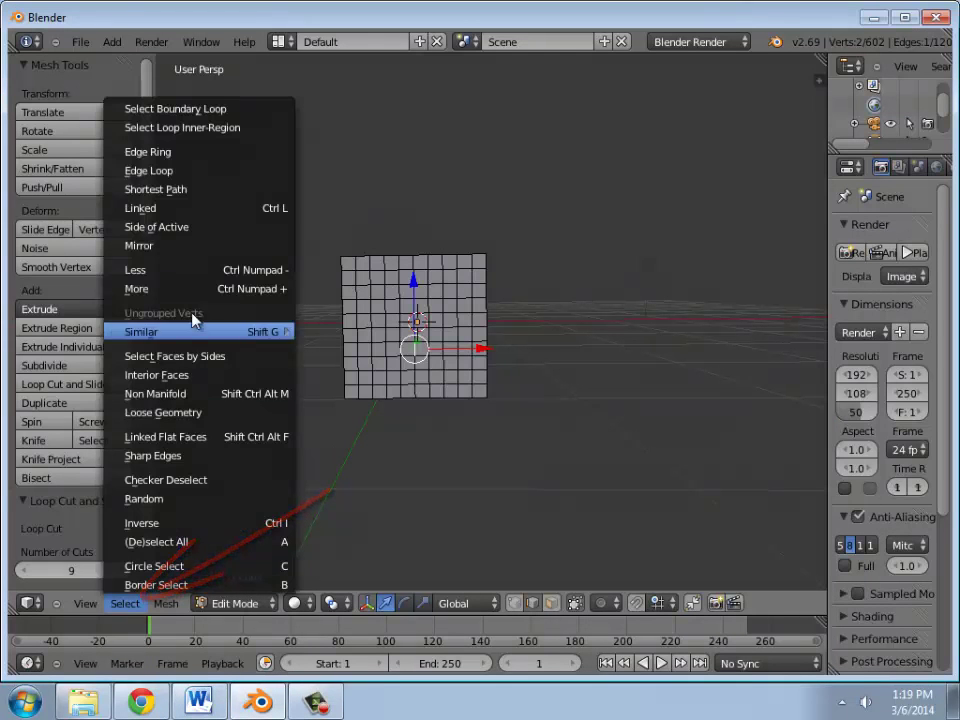
left_click(150, 171)
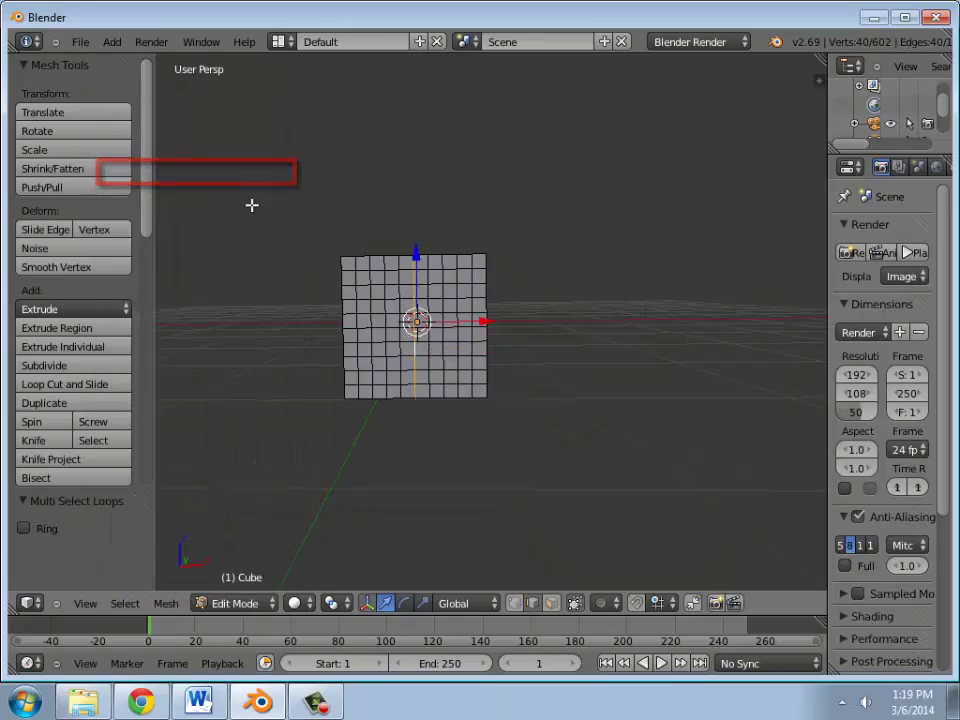
mouse_move(250, 205)
middle_mouse_down()
mouse_move(444, 380)
mouse_move(591, 324)
mouse_move(493, 129)
mouse_move(257, 174)
mouse_move(253, 261)
mouse_move(247, 221)
middle_mouse_up()
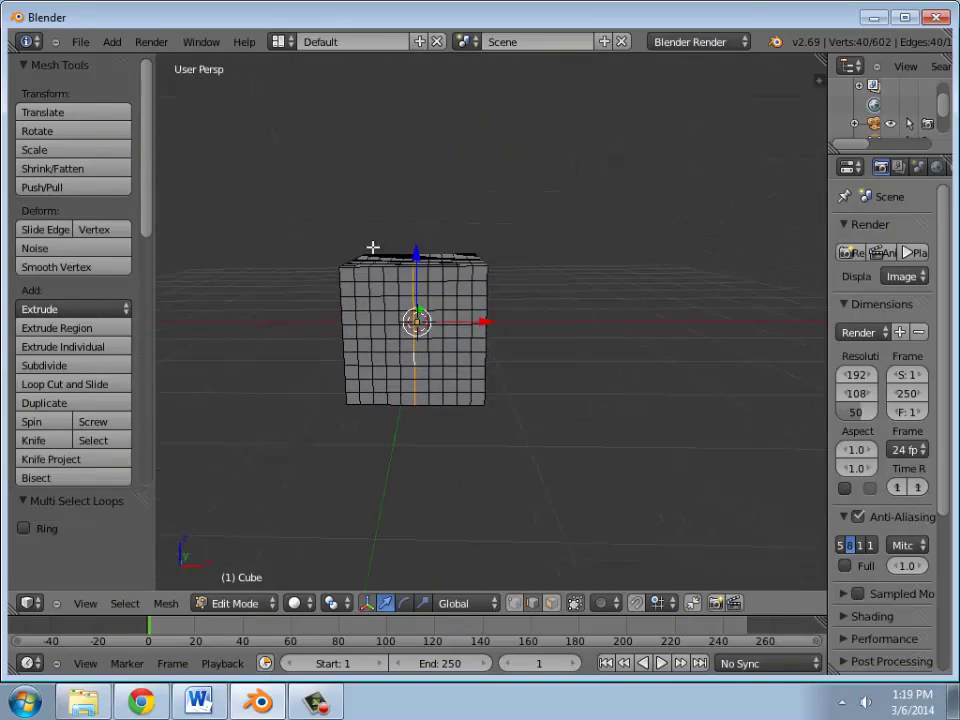
Bring up the delete menu and check the tutorial's instructions for removing extra cuts
key("x")
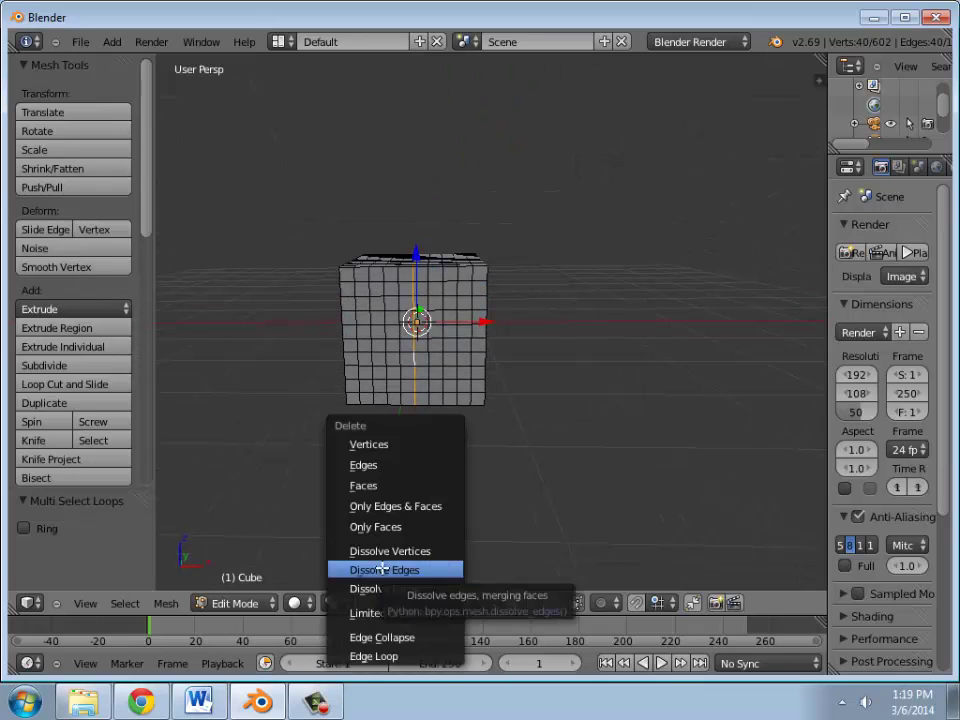
left_click(163, 703)
scroll(531, 381, "down", 3)
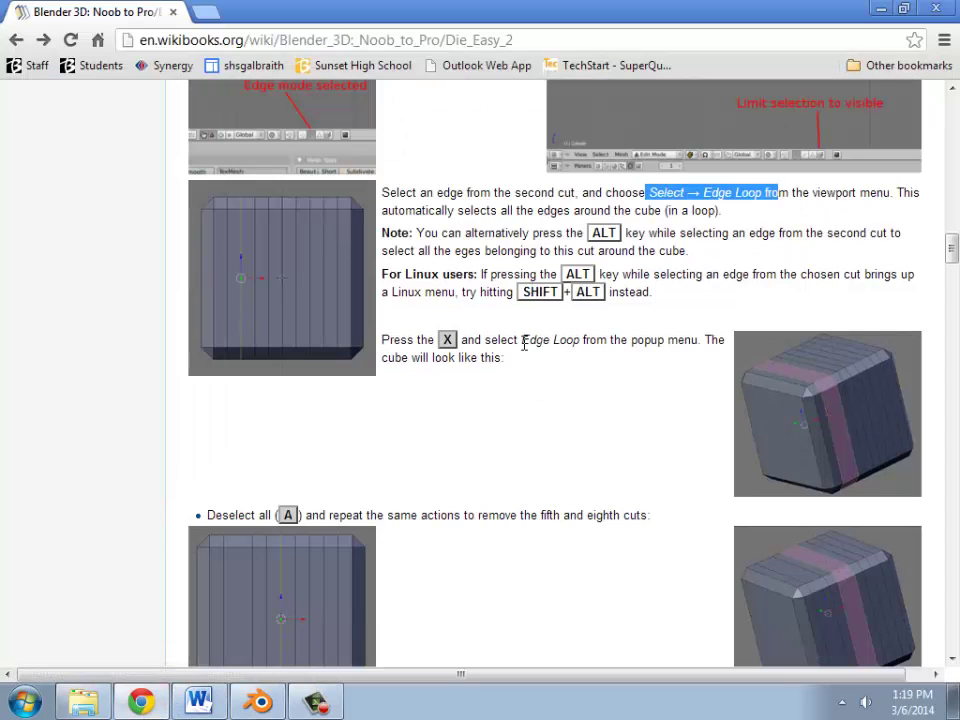
Delete the selected vertical edge loop from the cube
left_click(259, 703)
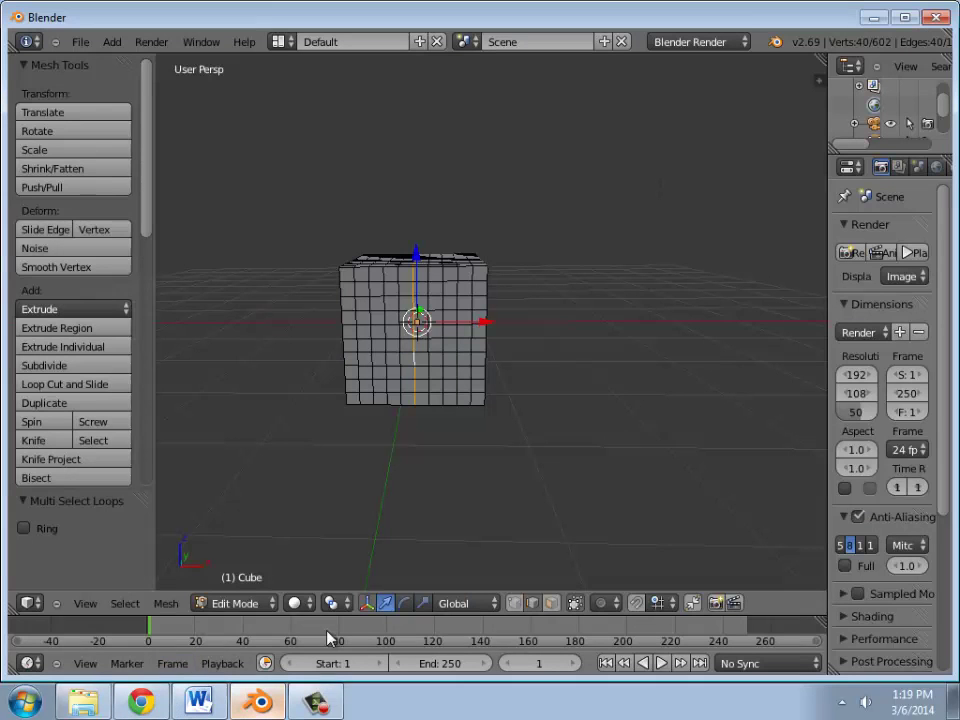
key("x")
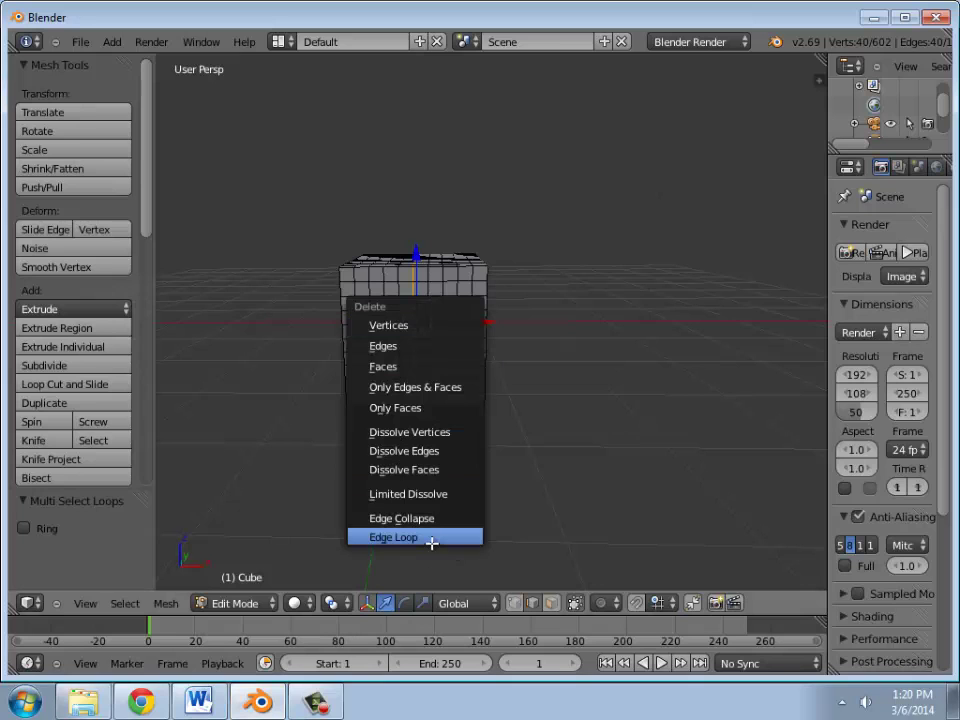
left_click(409, 538)
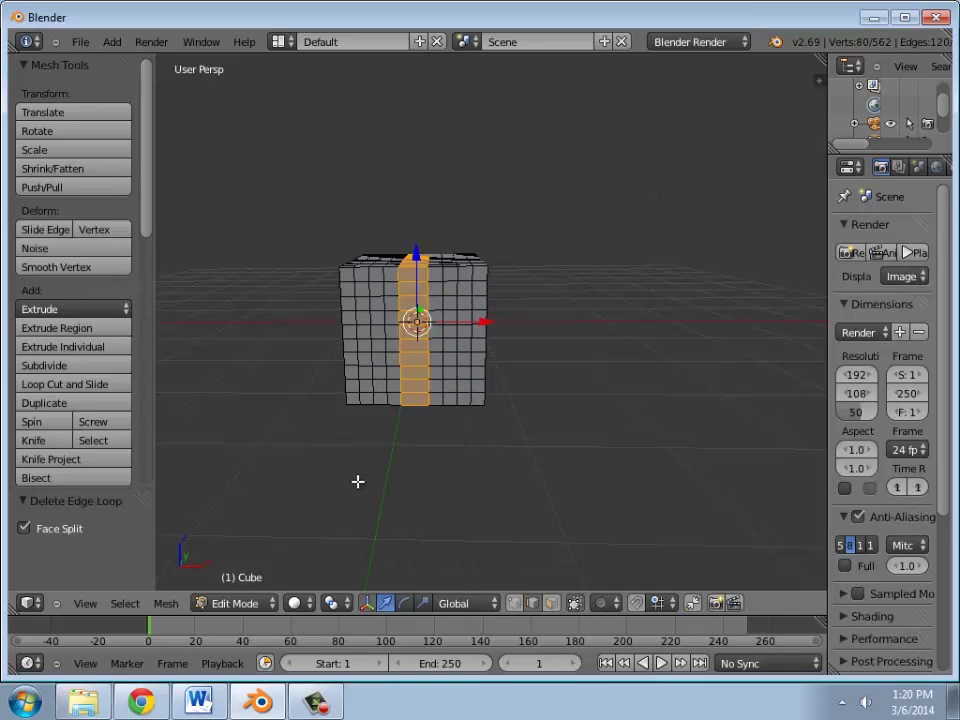
mouse_move(360, 519)
middle_mouse_down()
mouse_move(360, 557)
mouse_move(381, 317)
mouse_move(366, 430)
middle_mouse_up()
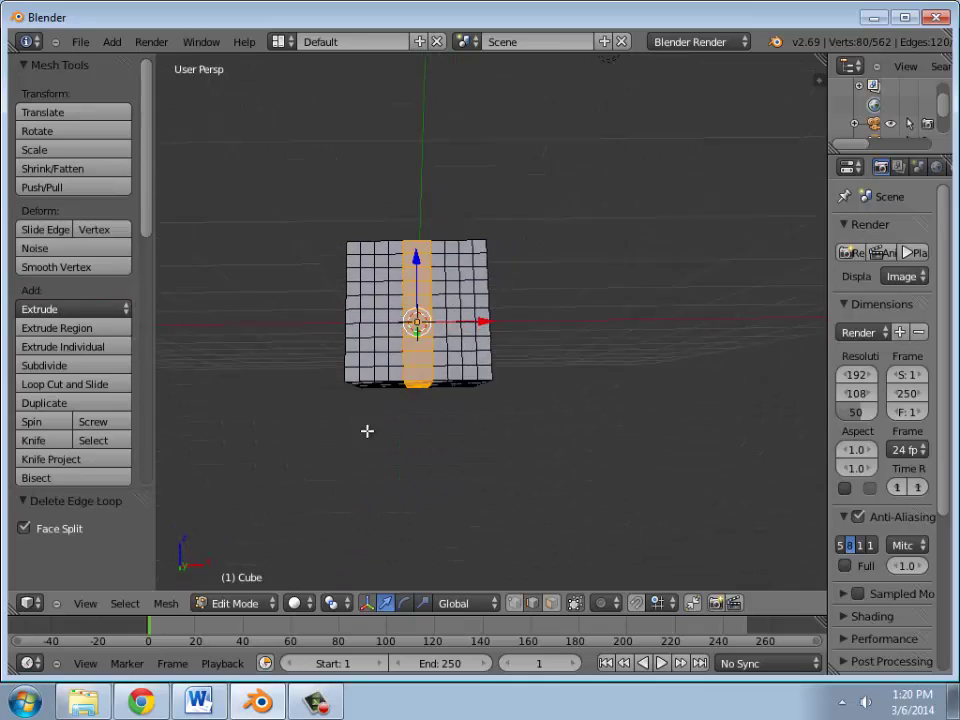
Select the next vertical edge loop and delete it
right_click(376, 323)
left_click(124, 603)
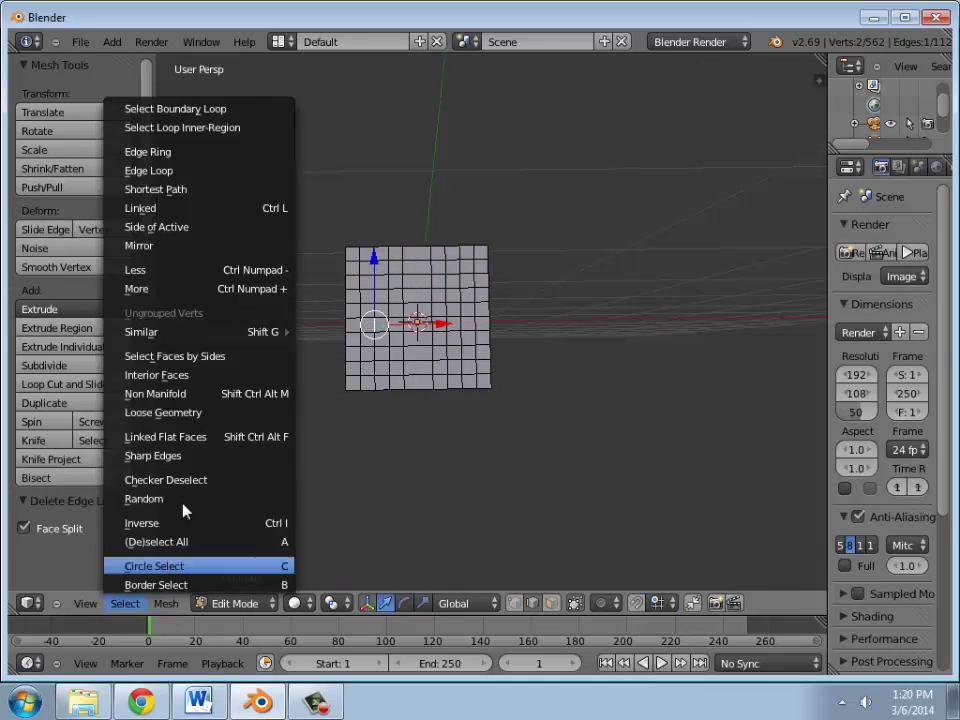
left_click(180, 172)
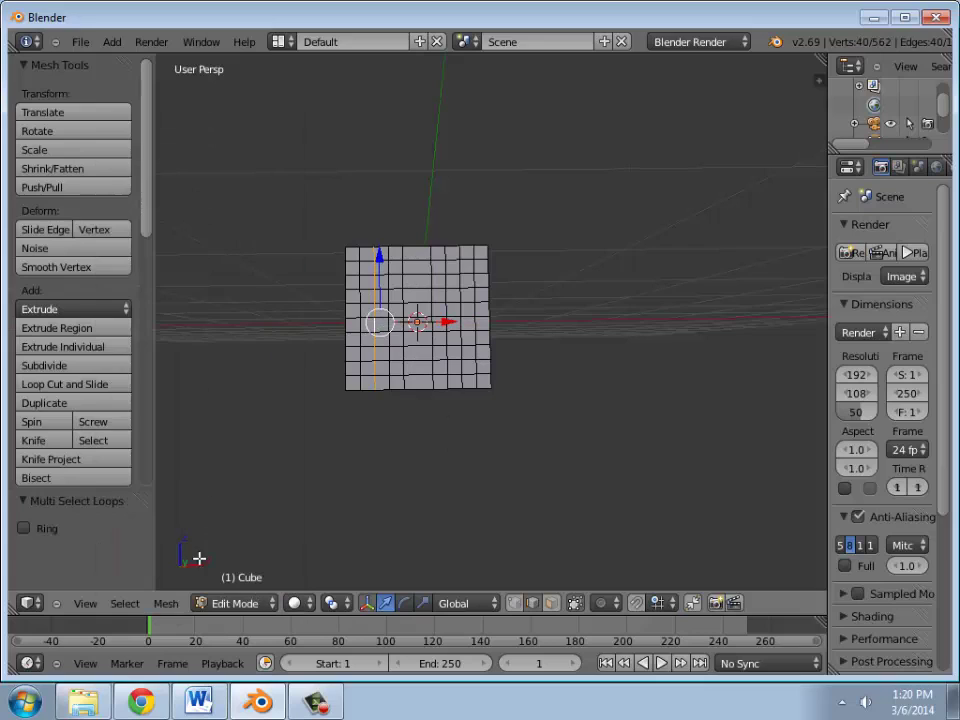
key("x")
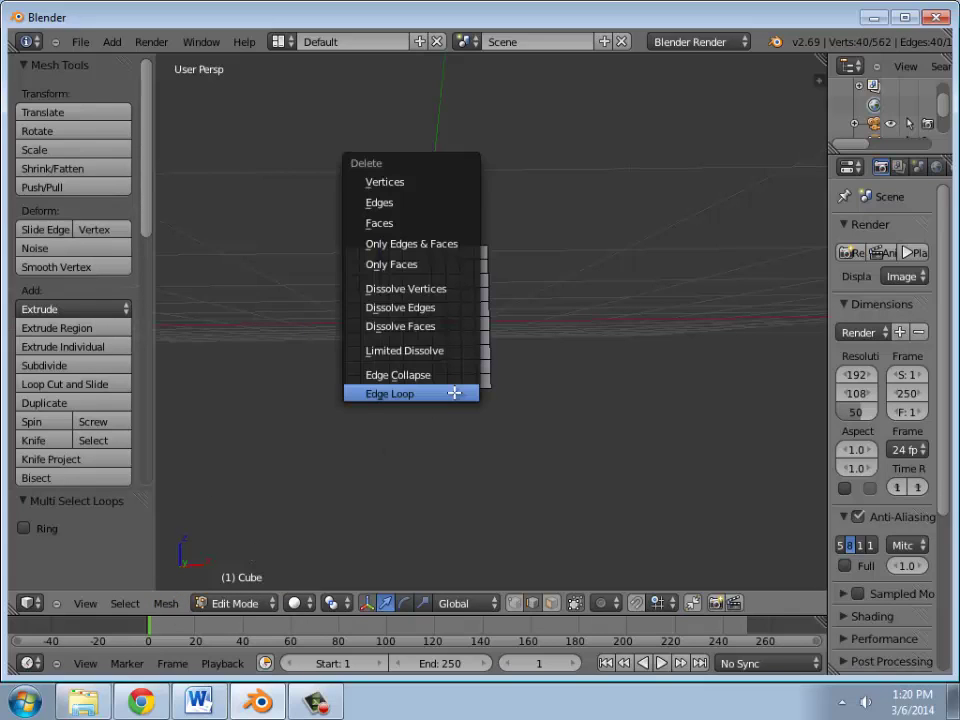
left_click(454, 393)
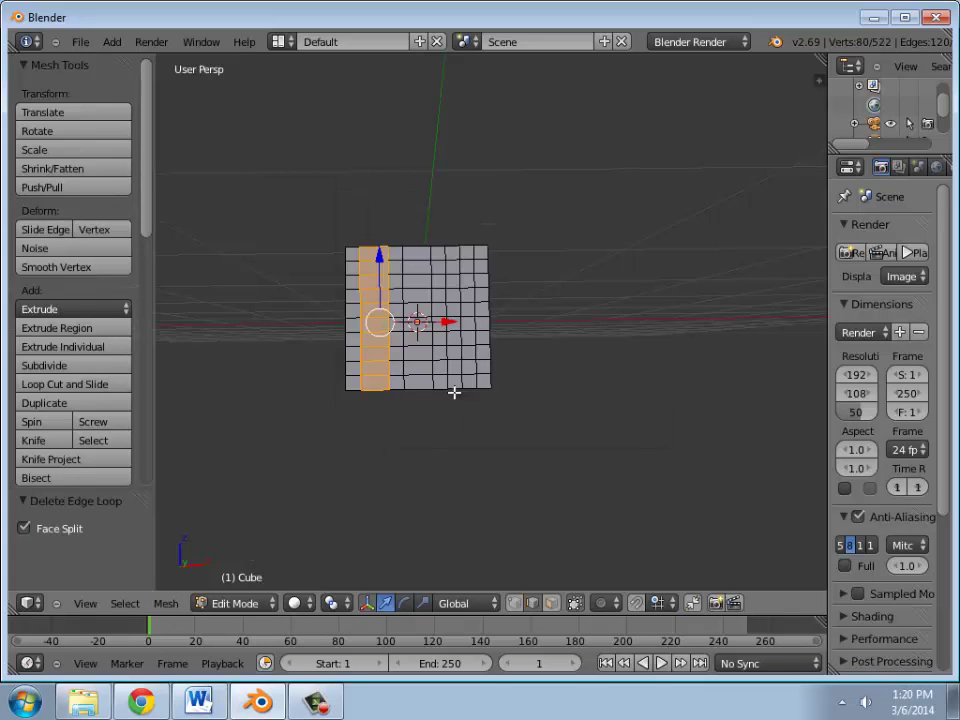
Select a third edge loop around the cube and delete it
right_click(458, 321)
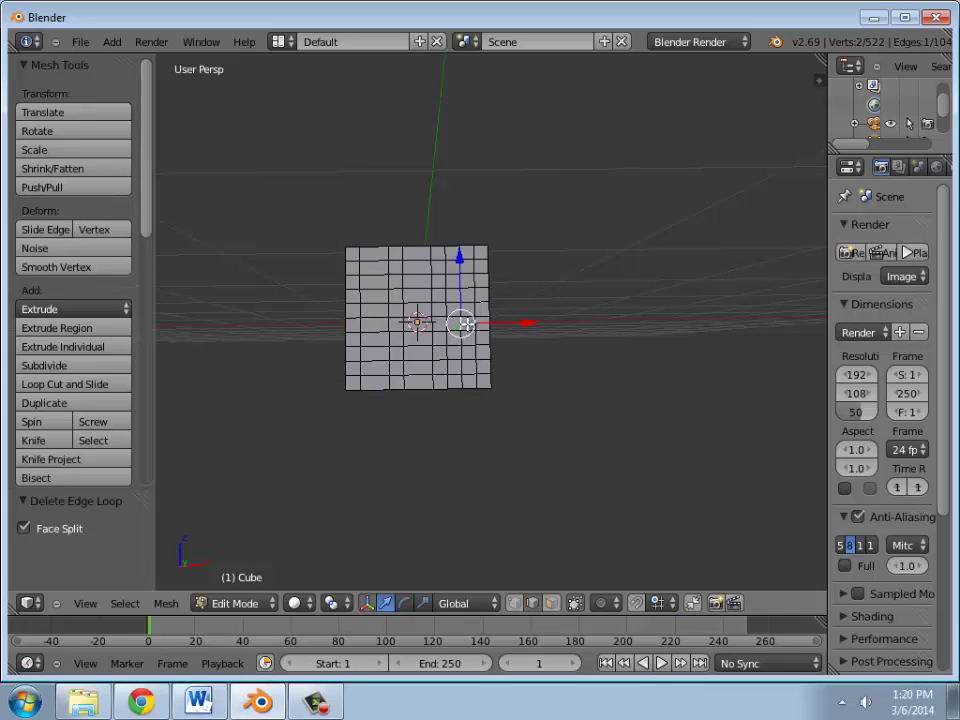
left_click(125, 603)
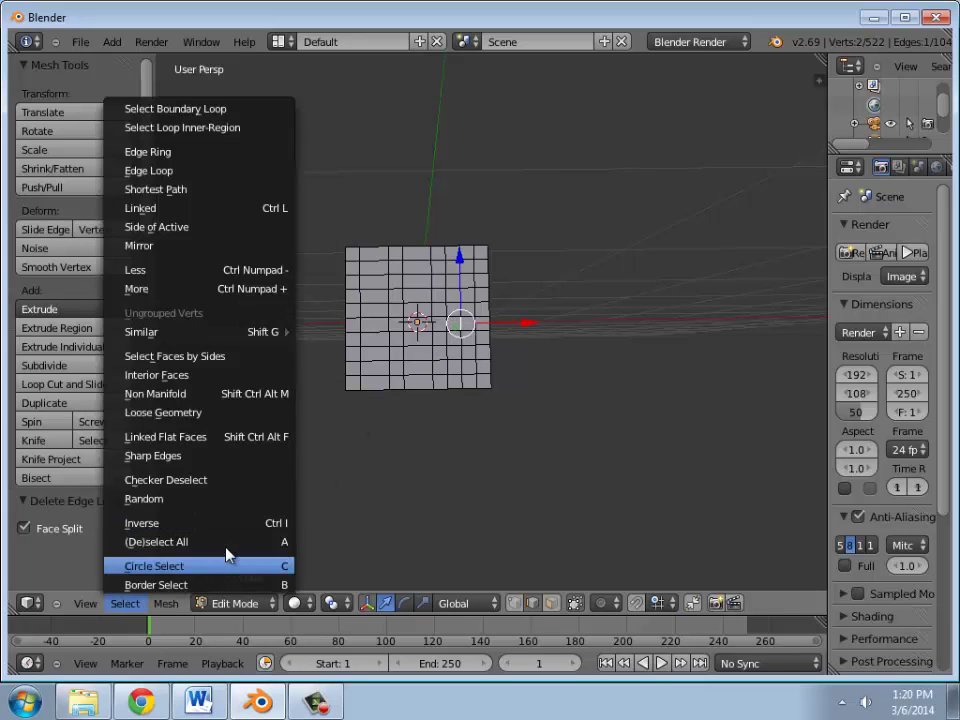
left_click(241, 169)
key("x")
left_click(553, 349)
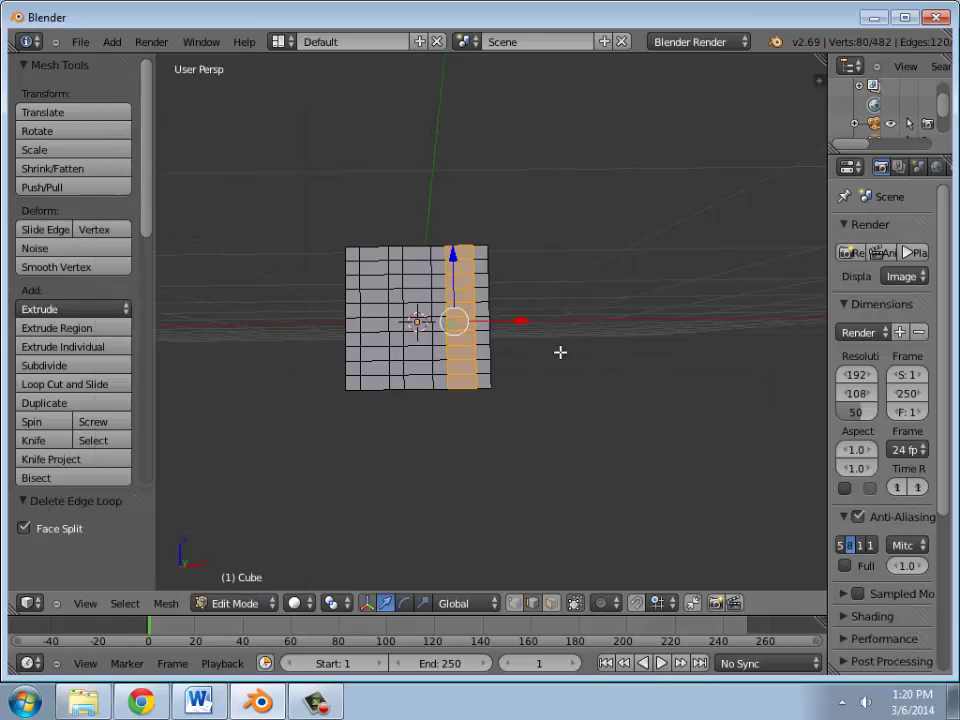
Select and delete an edge loop on the cube's left side
mouse_move(407, 414)
middle_mouse_down()
mouse_move(390, 497)
mouse_move(630, 506)
mouse_move(625, 458)
mouse_move(624, 486)
mouse_move(574, 454)
mouse_move(580, 518)
mouse_move(576, 447)
middle_mouse_up()
mouse_move(743, 537)
middle_mouse_down()
mouse_move(658, 489)
mouse_move(549, 467)
mouse_move(476, 422)
mouse_move(484, 547)
middle_mouse_up()
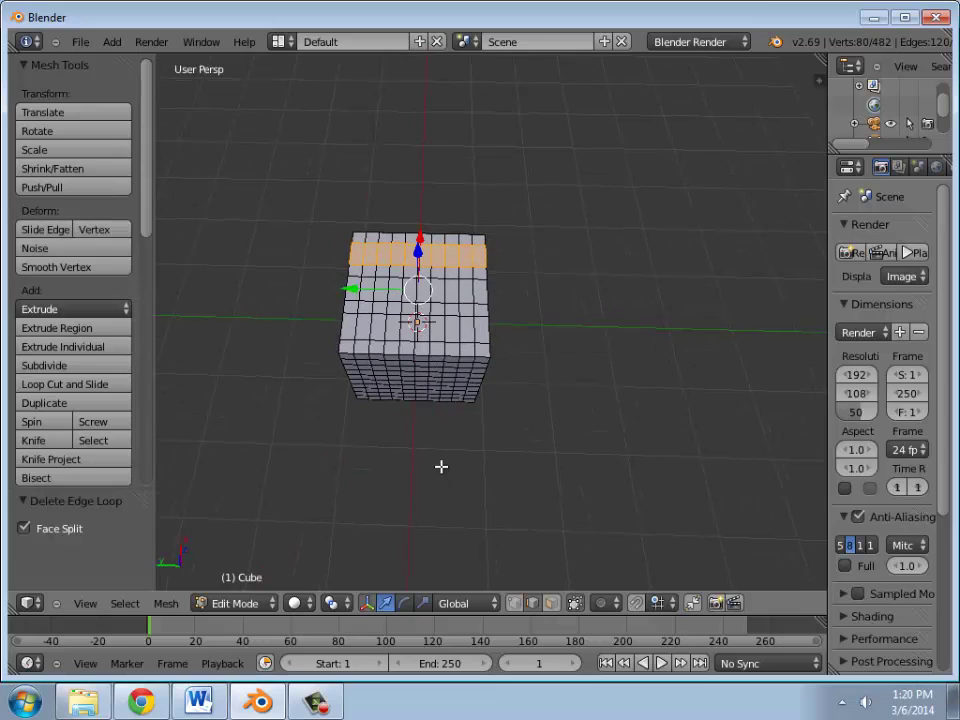
right_click(369, 325)
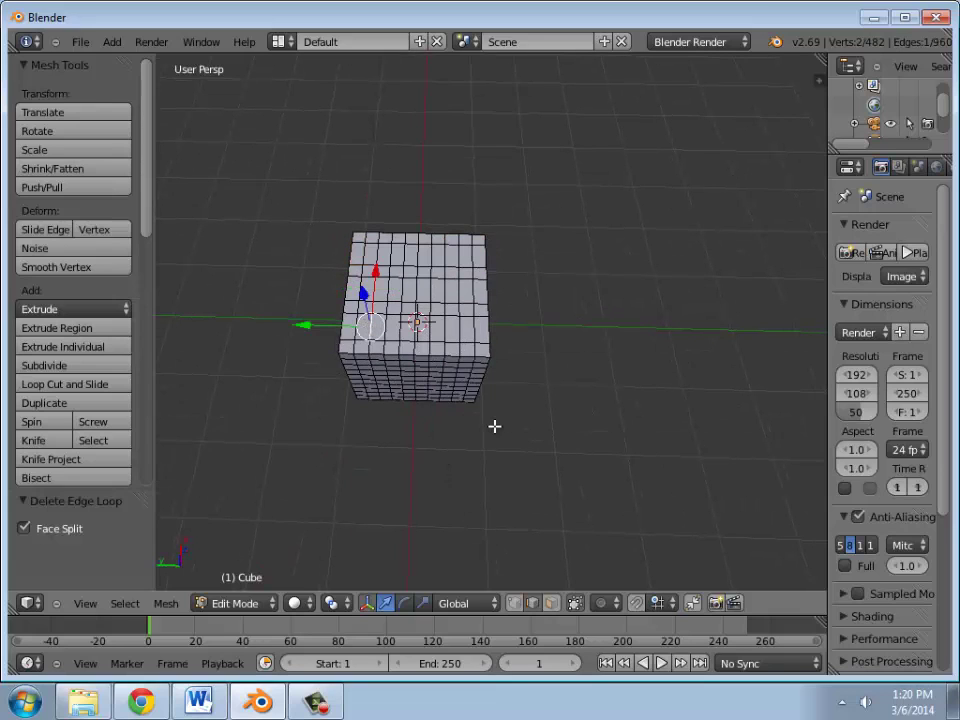
left_click(124, 604)
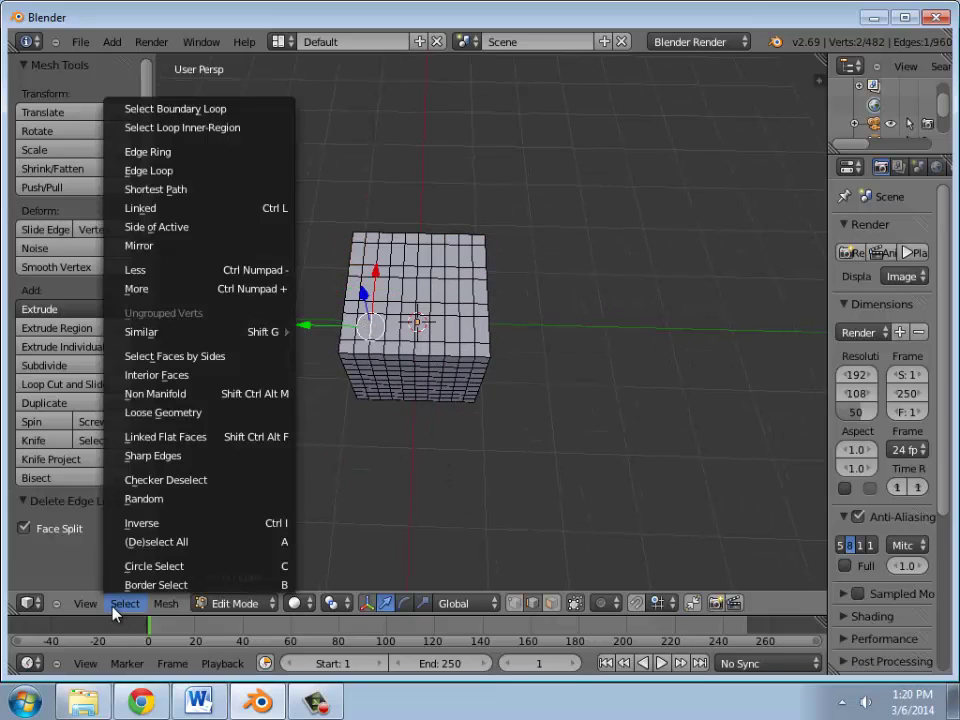
left_click(179, 171)
key("x")
left_click(403, 279)
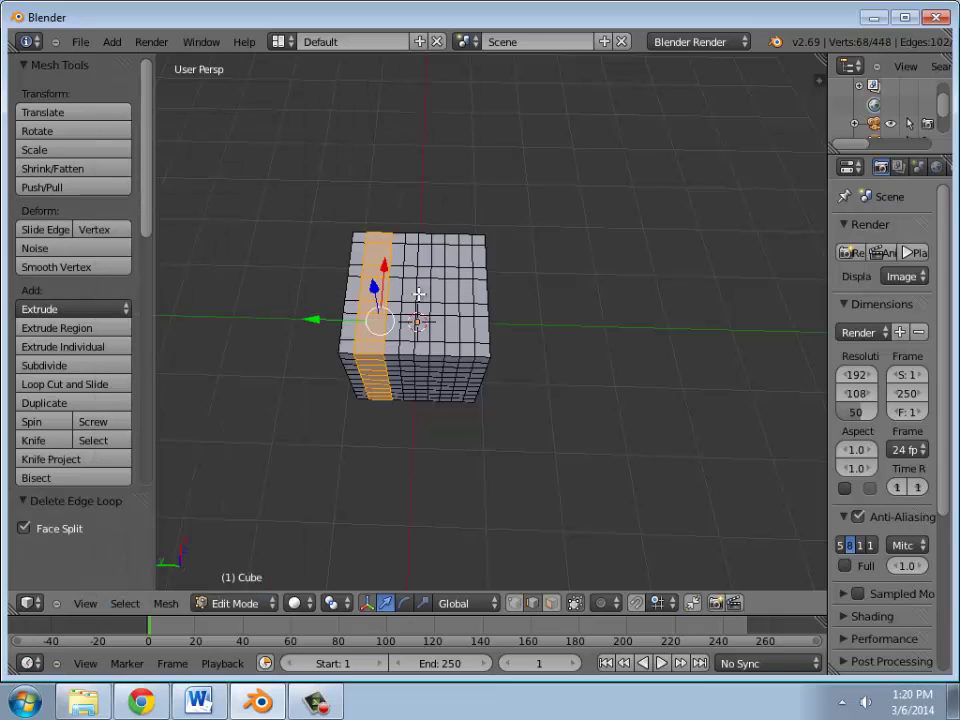
Delete the edge loop through an edge near the cube's centre
right_click(413, 291)
key("x")
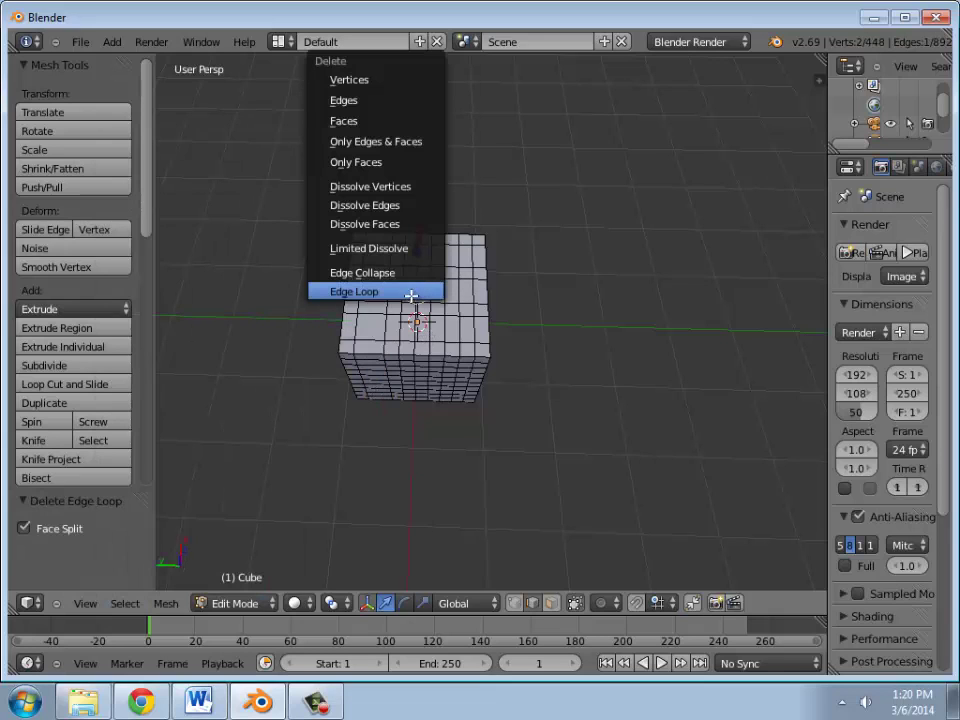
left_click(410, 291)
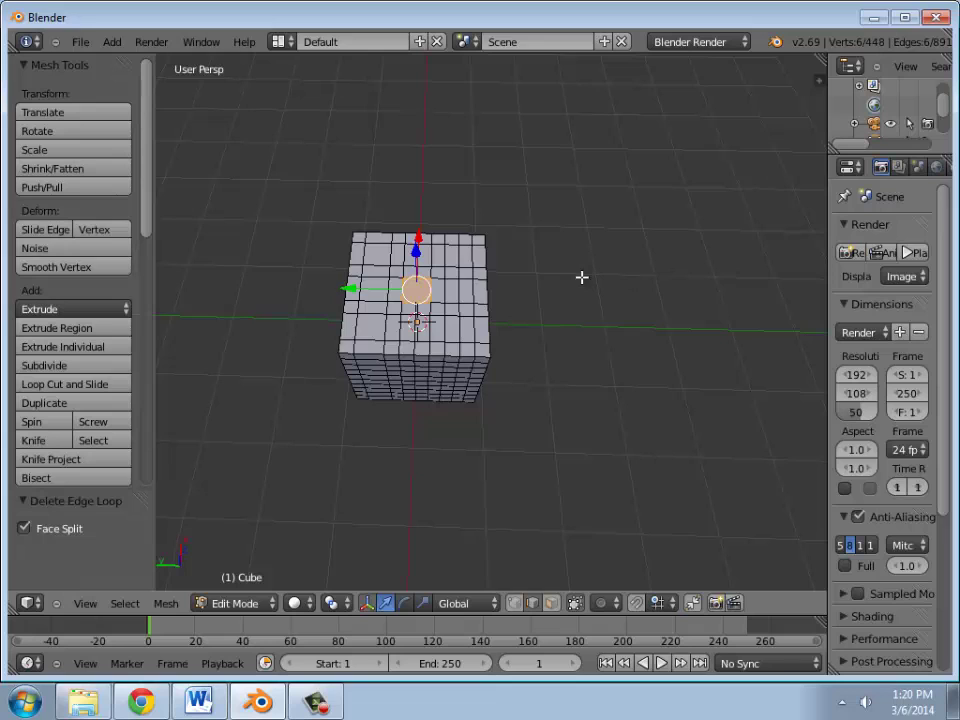
Undo the accidental deletion, then select and delete the intended edge loop
key("ctrl+z")
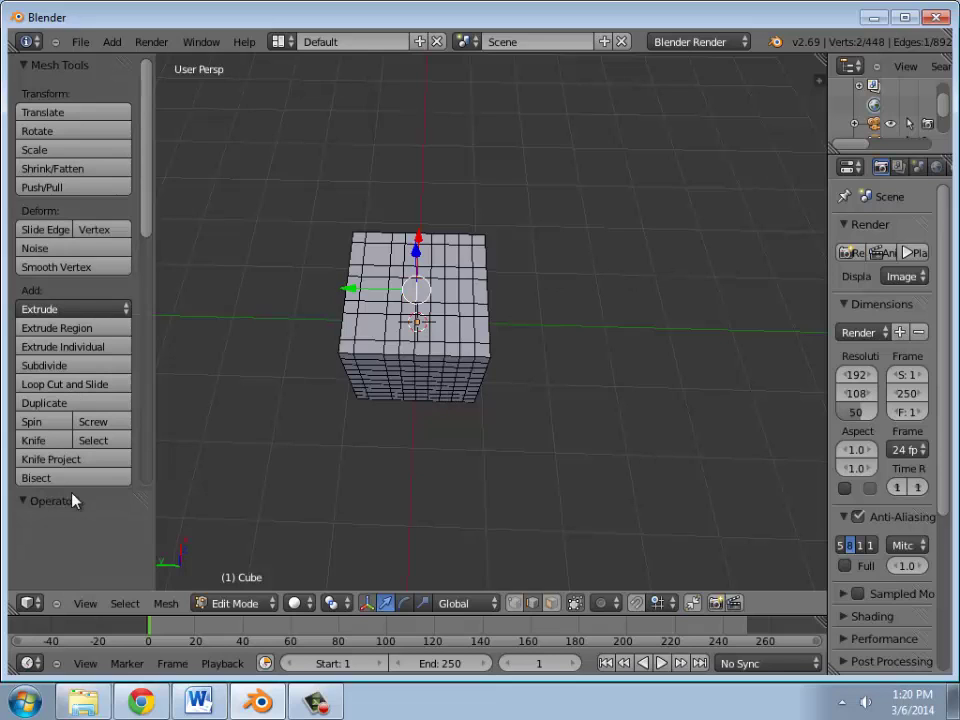
left_click(125, 603)
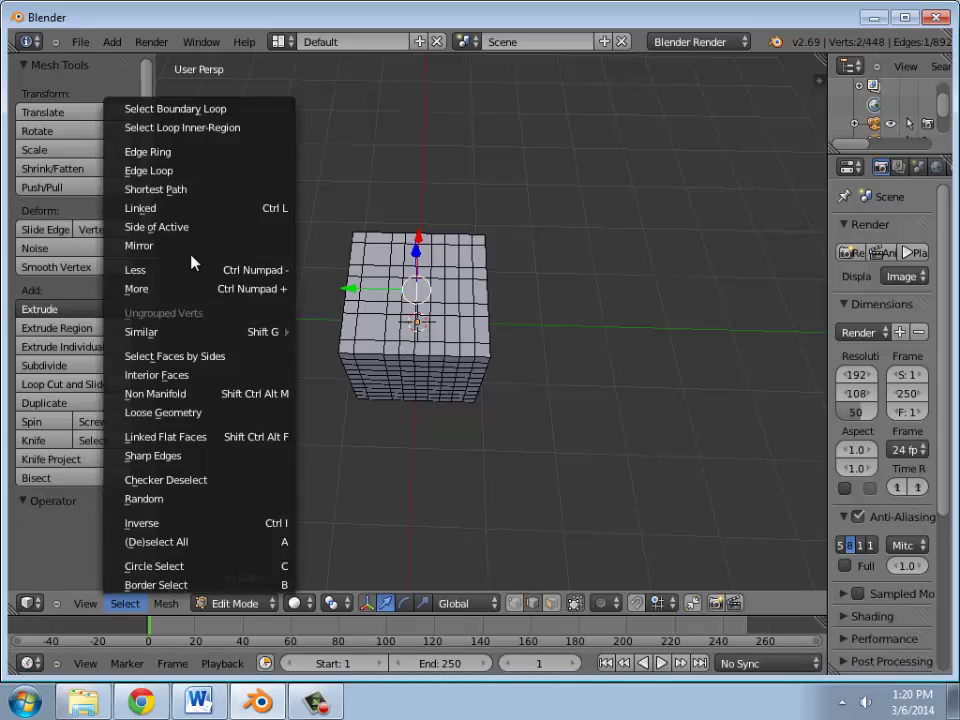
left_click(189, 171)
key("x")
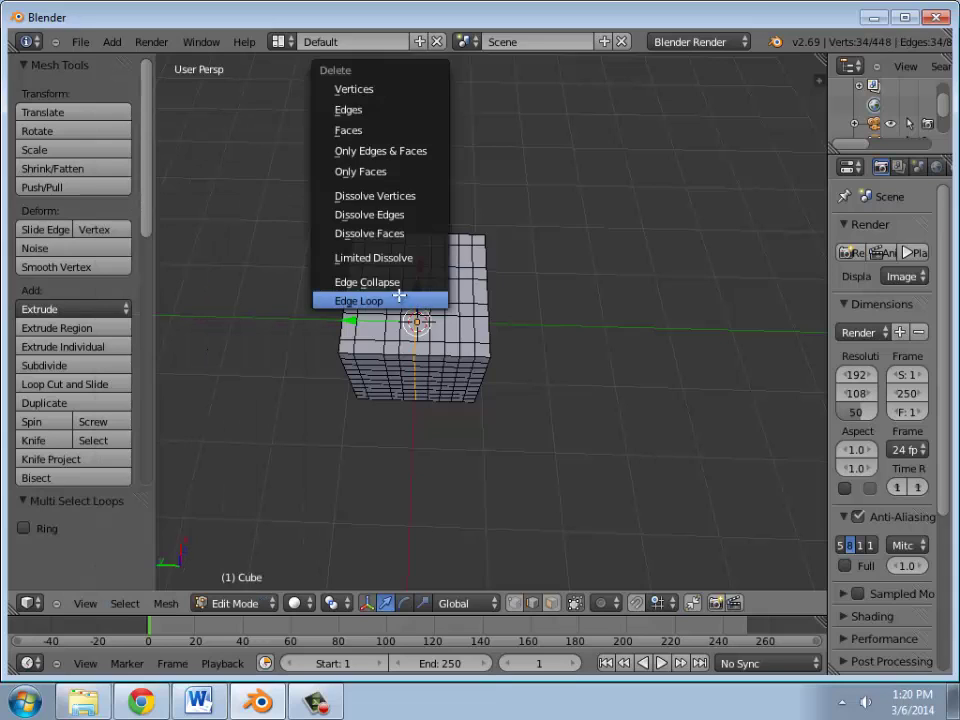
left_click(420, 300)
Delete the edge loop through the cube's top-right vertex, leaving 380 vertices
right_click(457, 291)
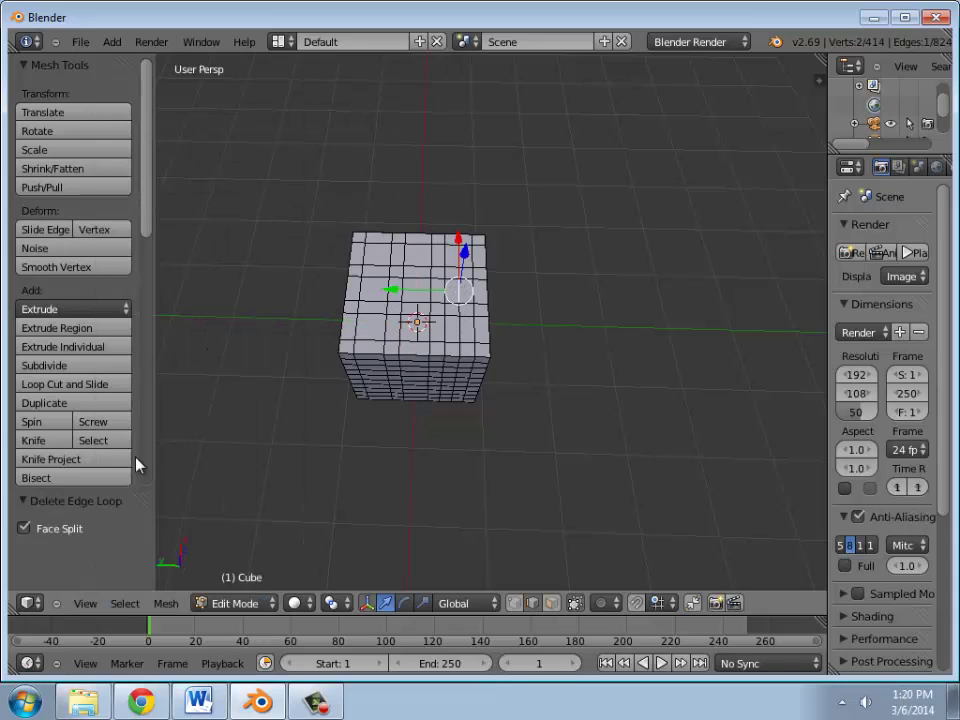
left_click(140, 608)
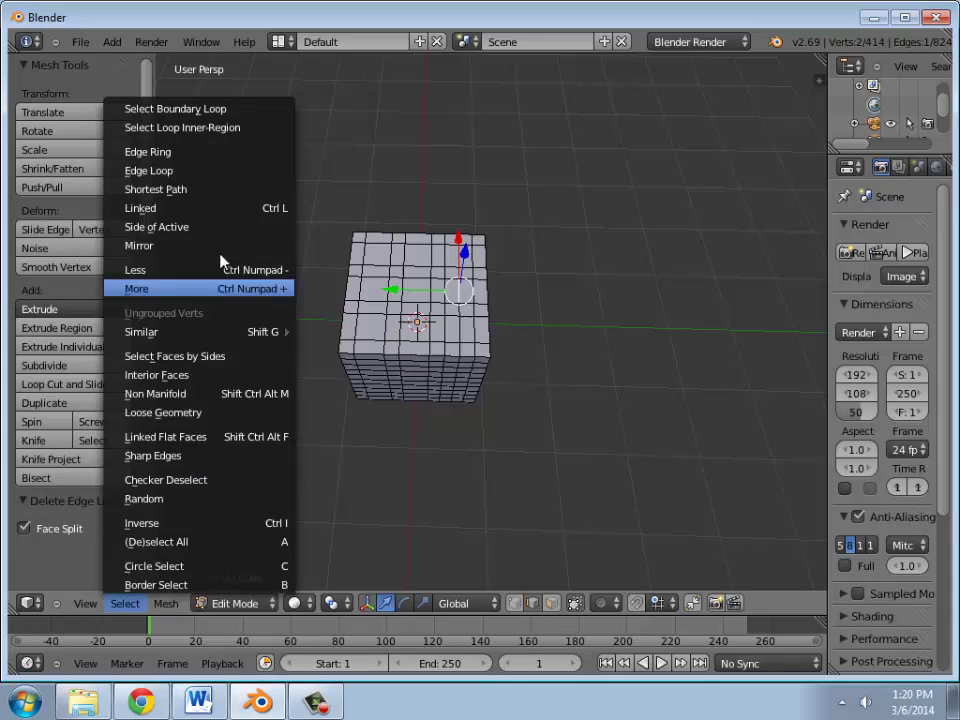
left_click(229, 172)
key("x")
key("Escape")
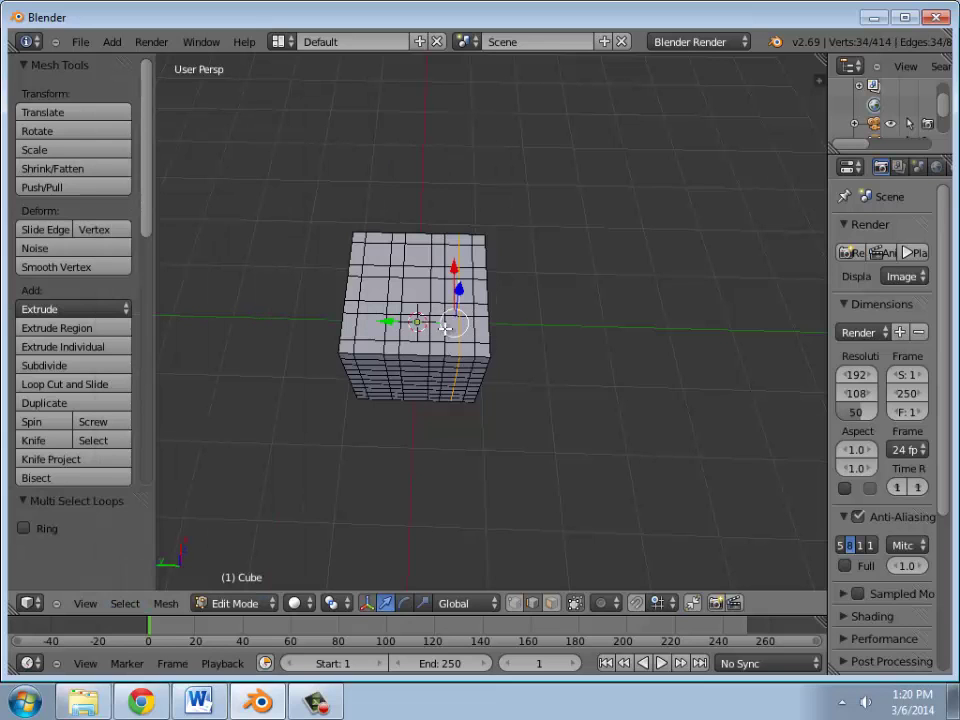
key("x")
left_click(463, 314)
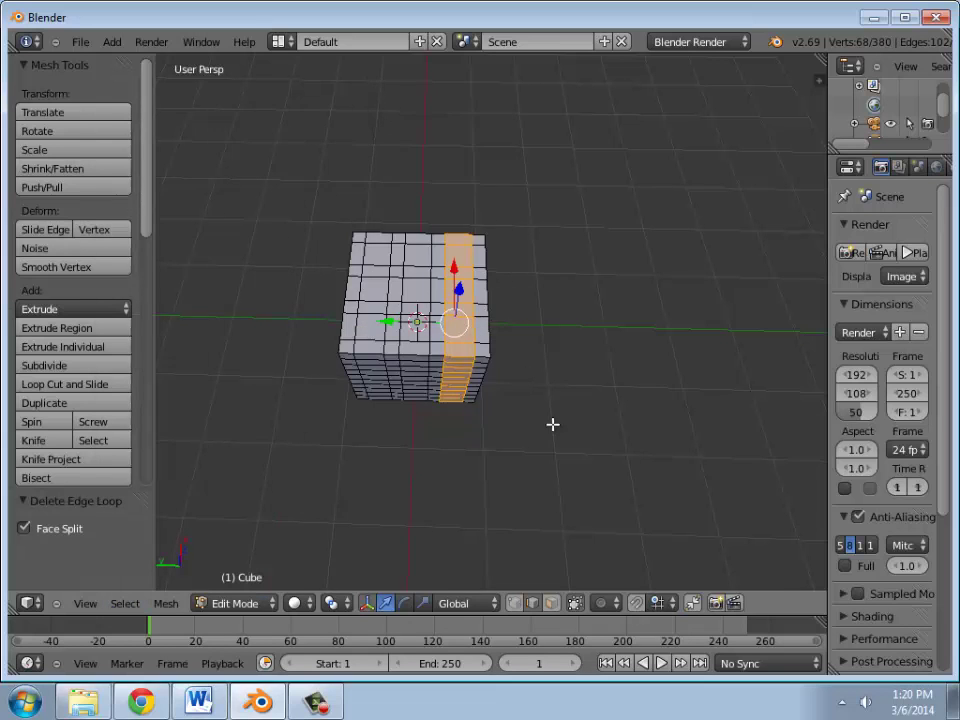
Orbit around the cube and select a single vertex near its top
mouse_move(553, 422)
middle_mouse_down()
mouse_move(518, 289)
mouse_move(418, 386)
mouse_move(446, 317)
mouse_move(405, 169)
mouse_move(555, 317)
mouse_move(613, 276)
mouse_move(596, 291)
middle_mouse_up()
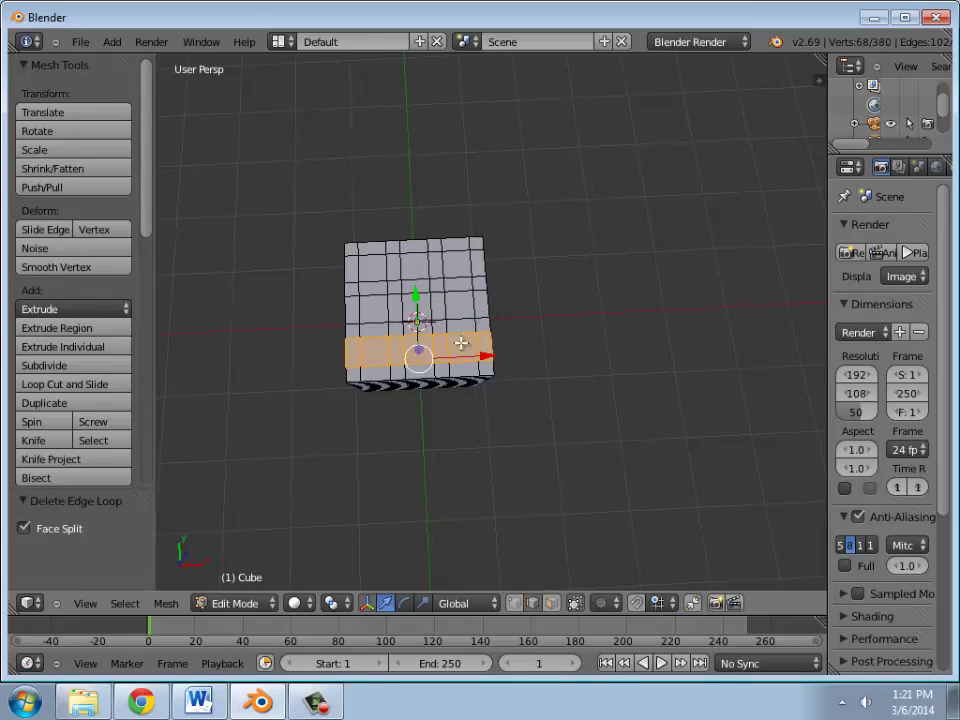
right_click(445, 263)
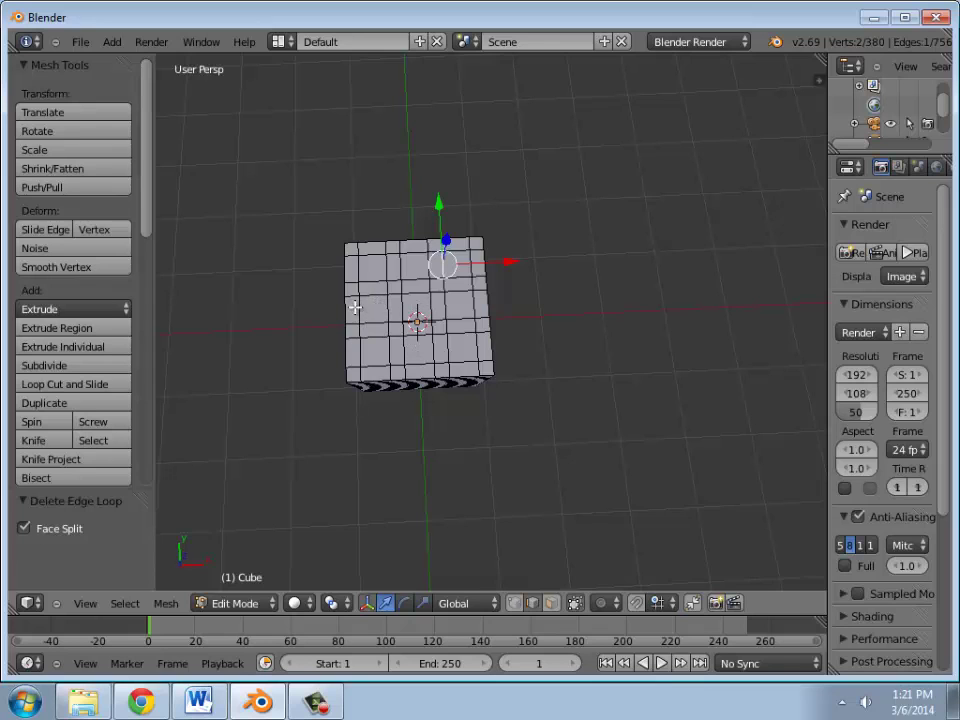
middle_click_drag(386, 347, 285, 467)
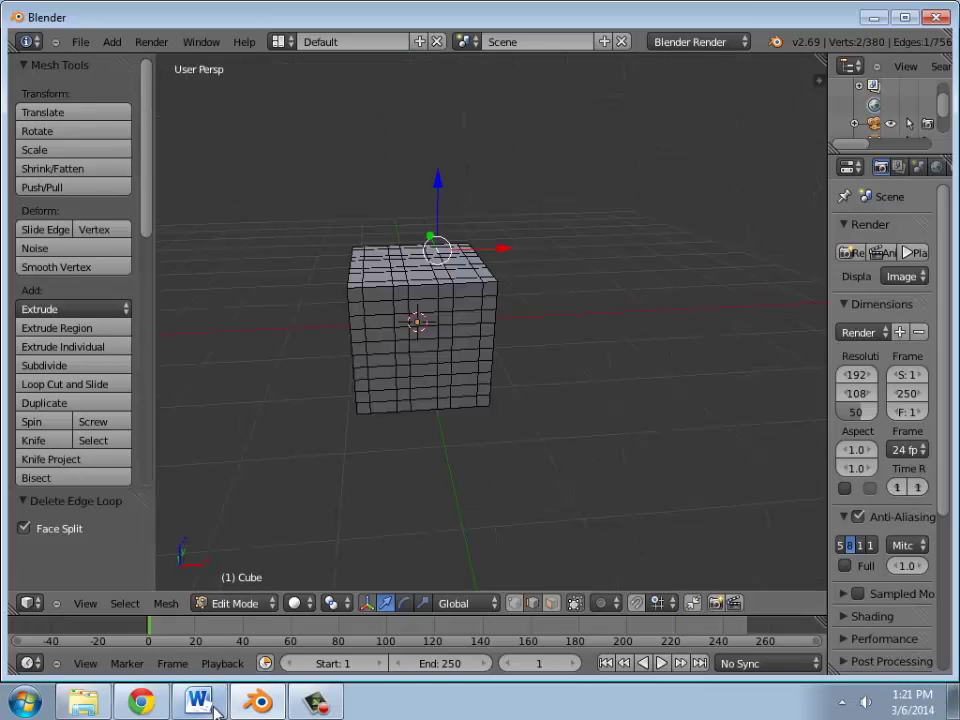
Scroll the tutorial to 'Adding the spots' and highlight the extrude and Alt+M collapse lines
left_click(142, 703)
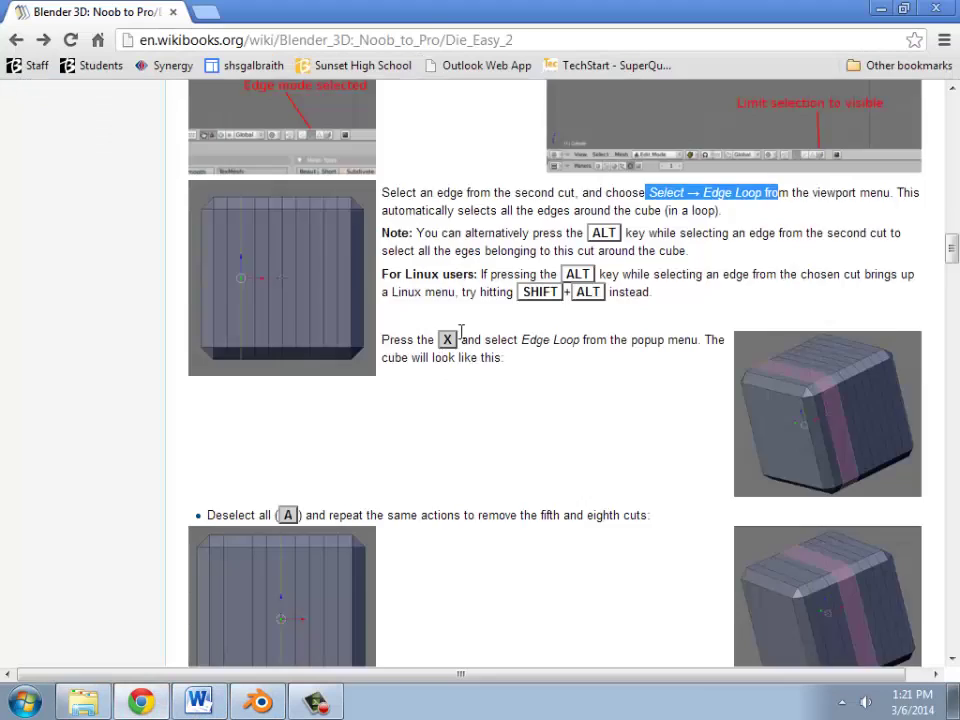
scroll(462, 338, "down", 5)
scroll(464, 343, "down", 4)
scroll(461, 337, "down", 1)
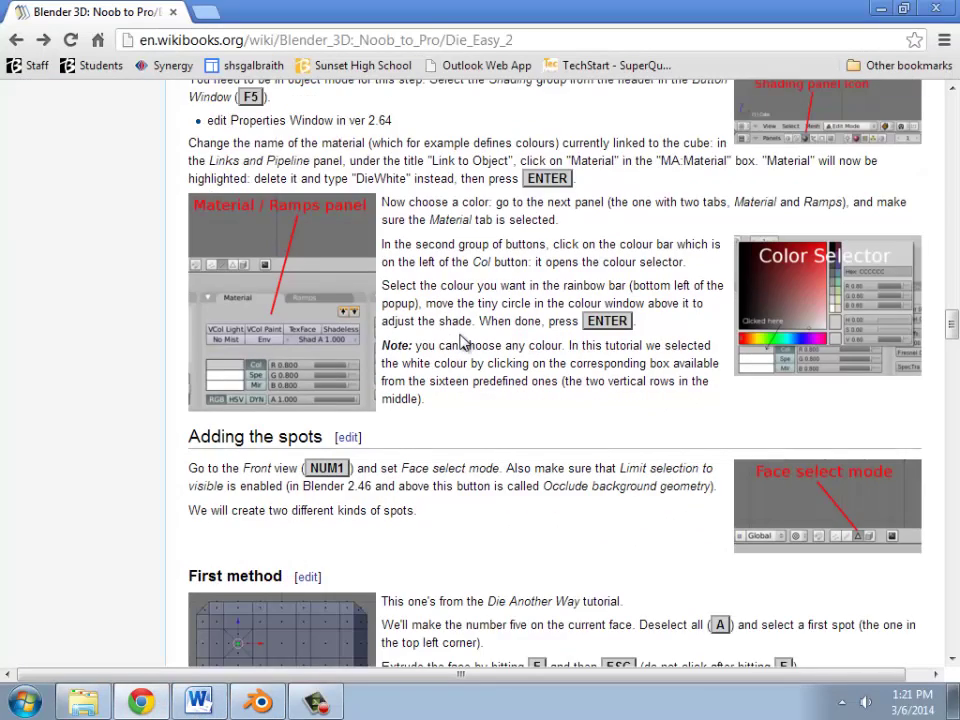
scroll(462, 341, "down", 3)
scroll(462, 338, "down", 1)
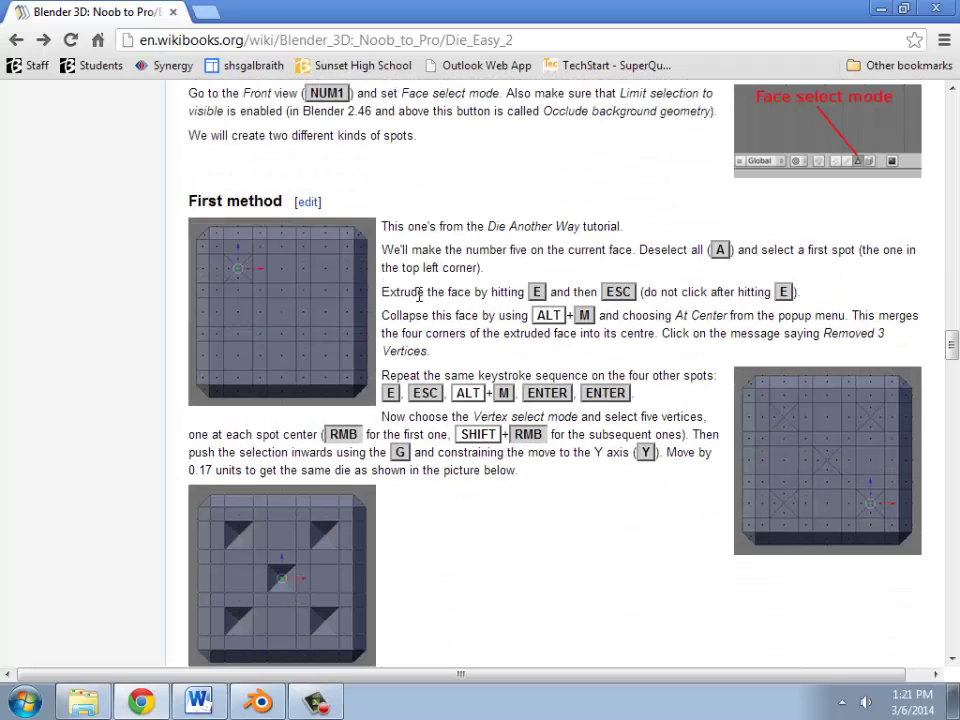
left_click_drag(455, 287, 823, 293)
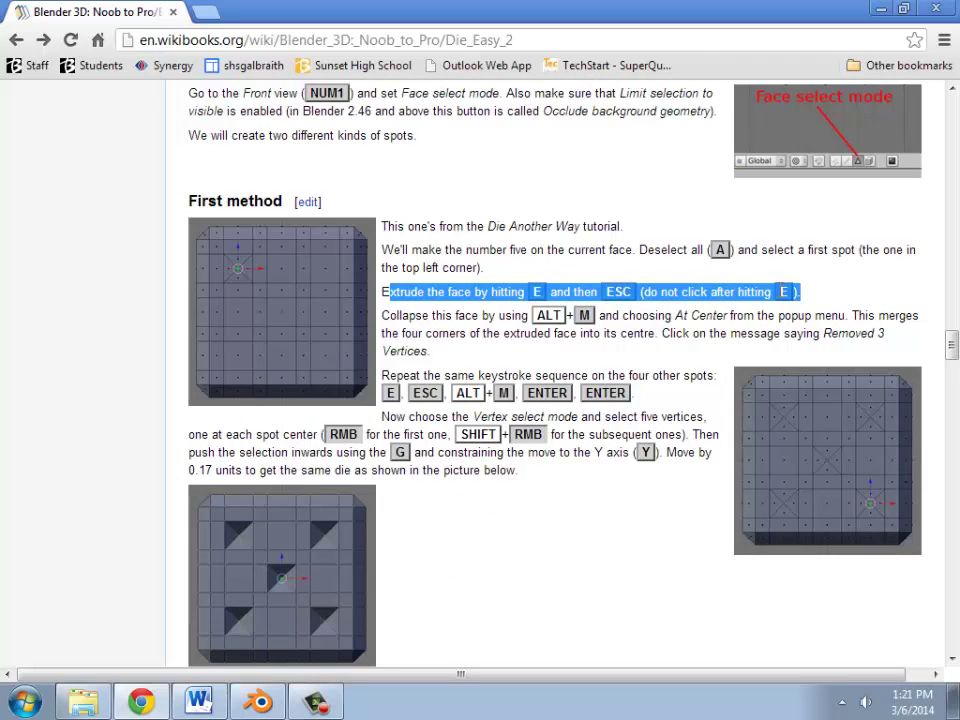
left_click(434, 322)
left_click_drag(390, 316, 705, 320)
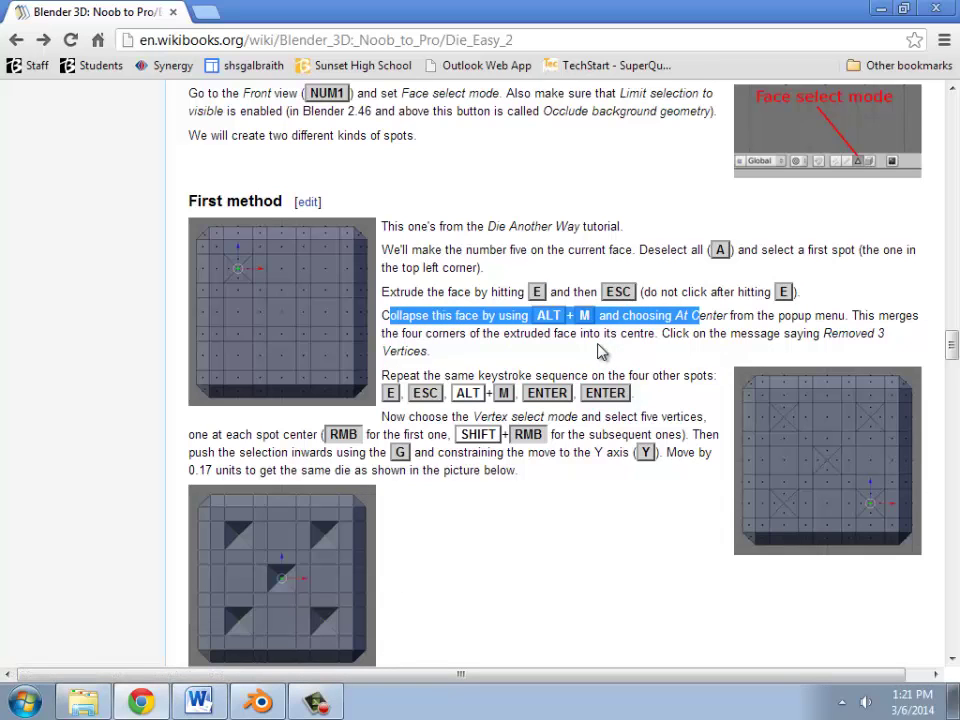
In face select mode, extrude a corner face on the cube's top in place
left_click(259, 702)
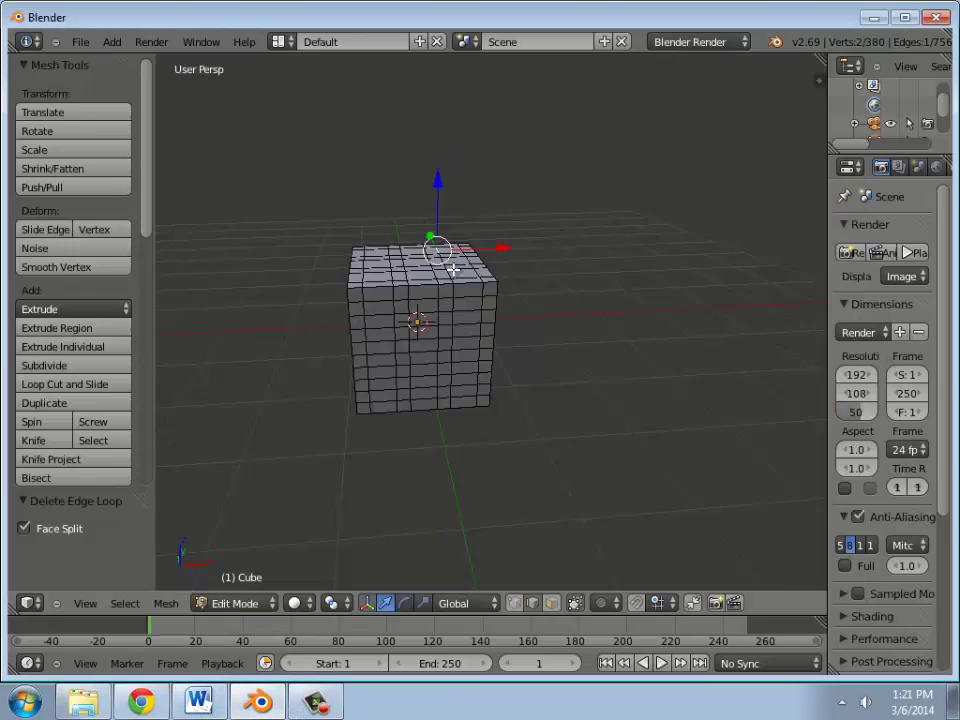
middle_click_drag(452, 269, 456, 339)
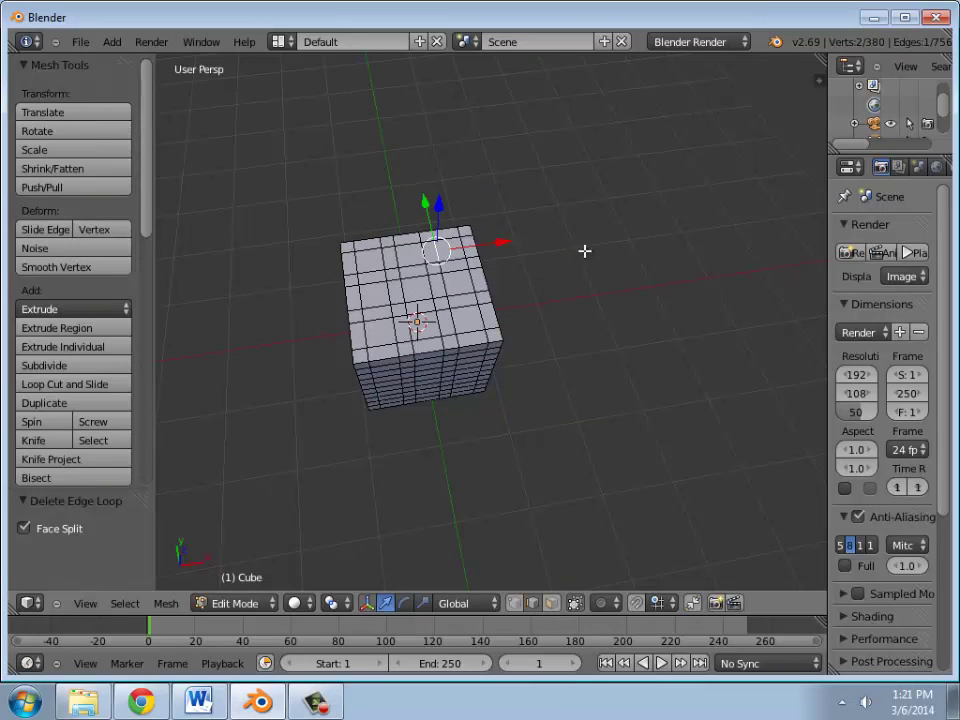
left_click(551, 603)
right_click(370, 262)
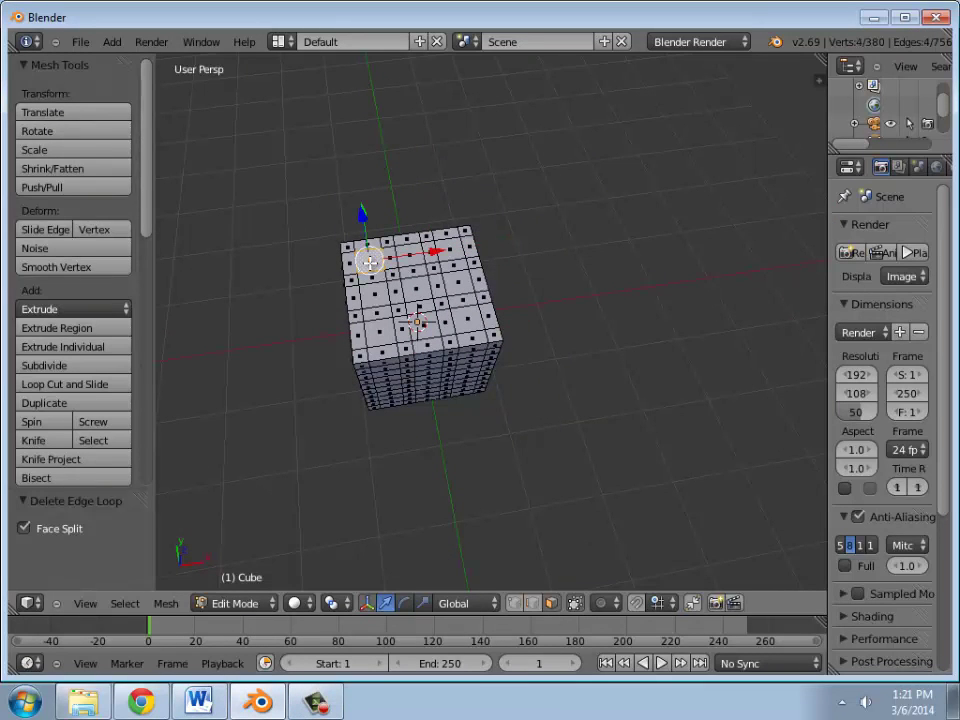
key("e")
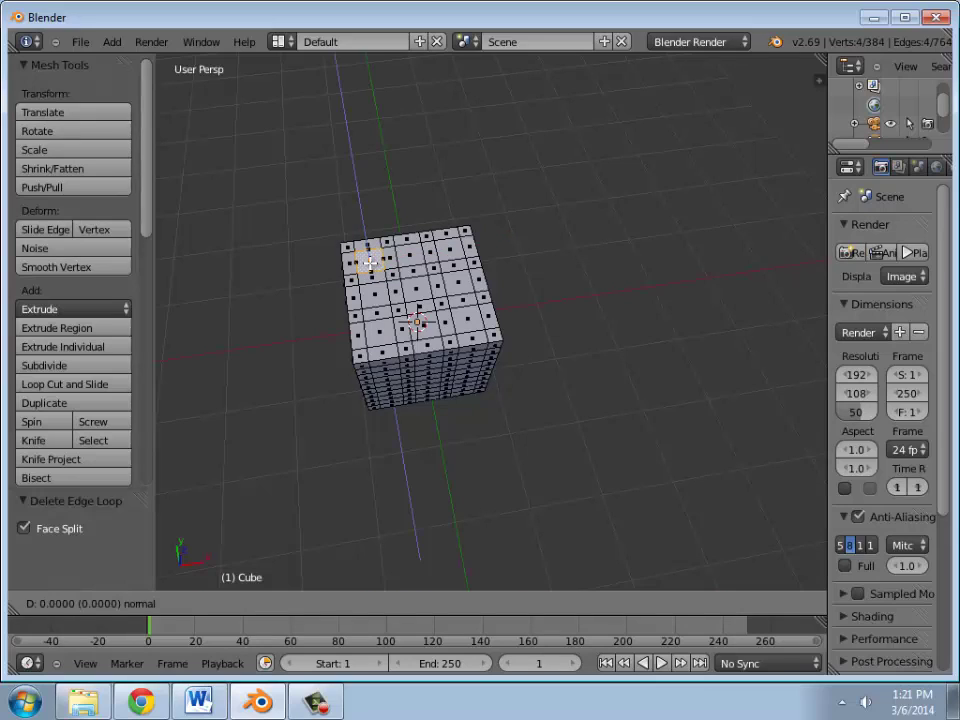
left_click(370, 262)
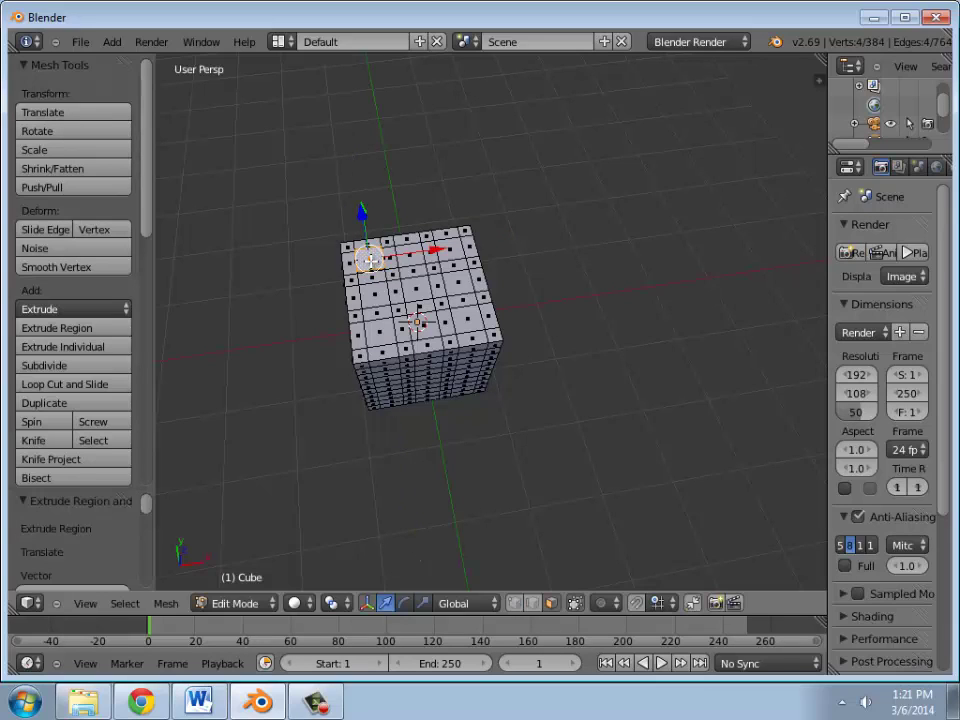
Merge the extruded face at its centre and sink the point 0.207 units inward
left_click(165, 604)
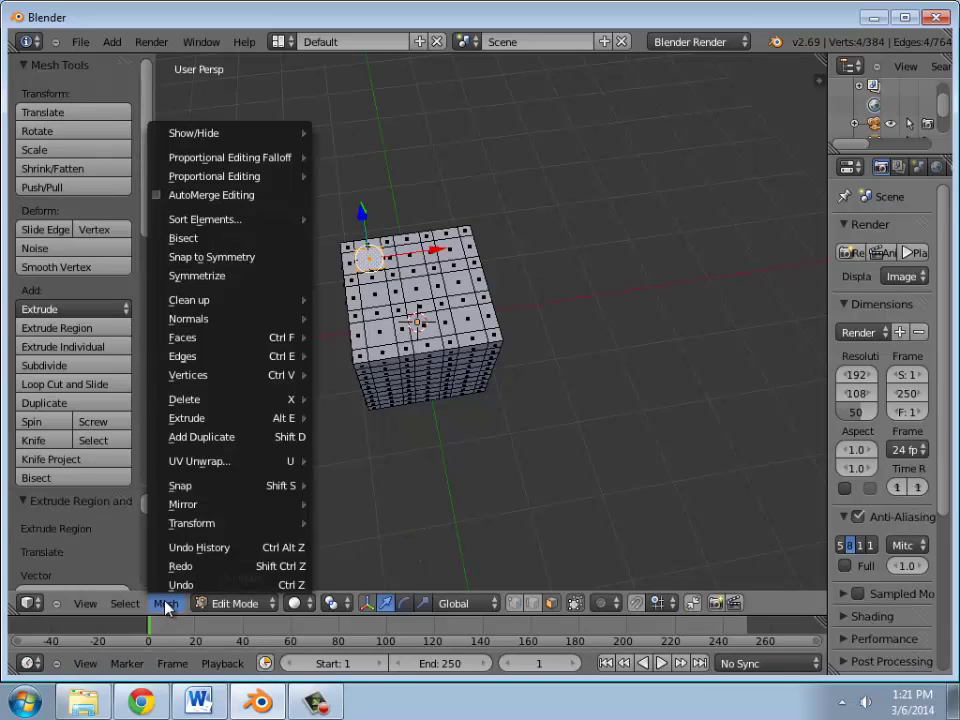
mouse_move(230, 375)
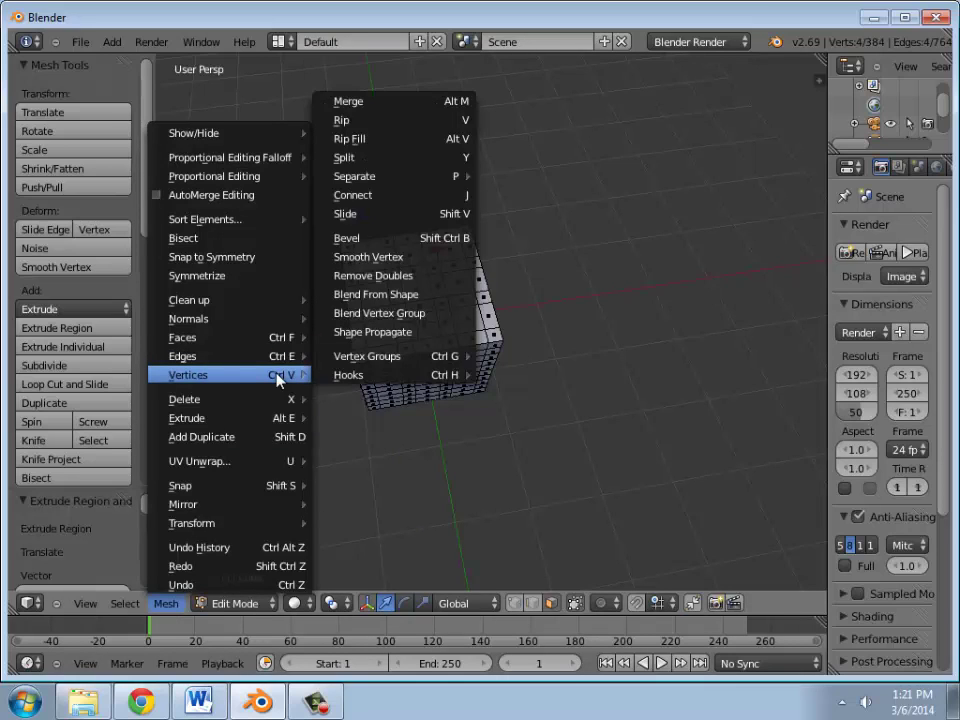
left_click(380, 104)
left_click(345, 108)
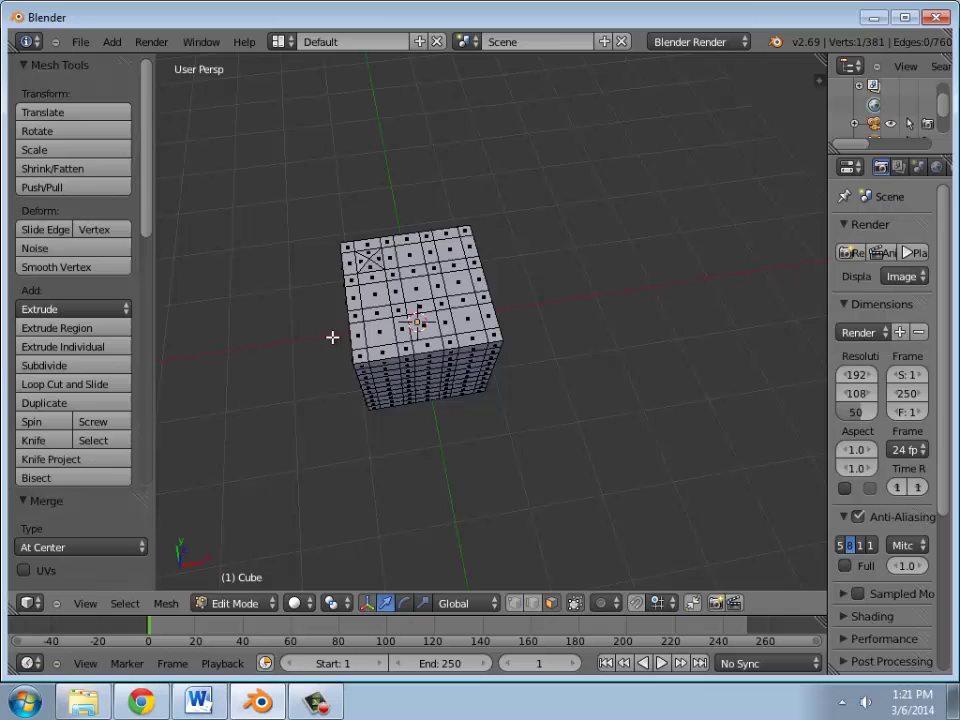
mouse_move(332, 336)
middle_mouse_down()
mouse_move(357, 401)
mouse_move(354, 362)
mouse_move(279, 277)
mouse_move(275, 235)
middle_mouse_up()
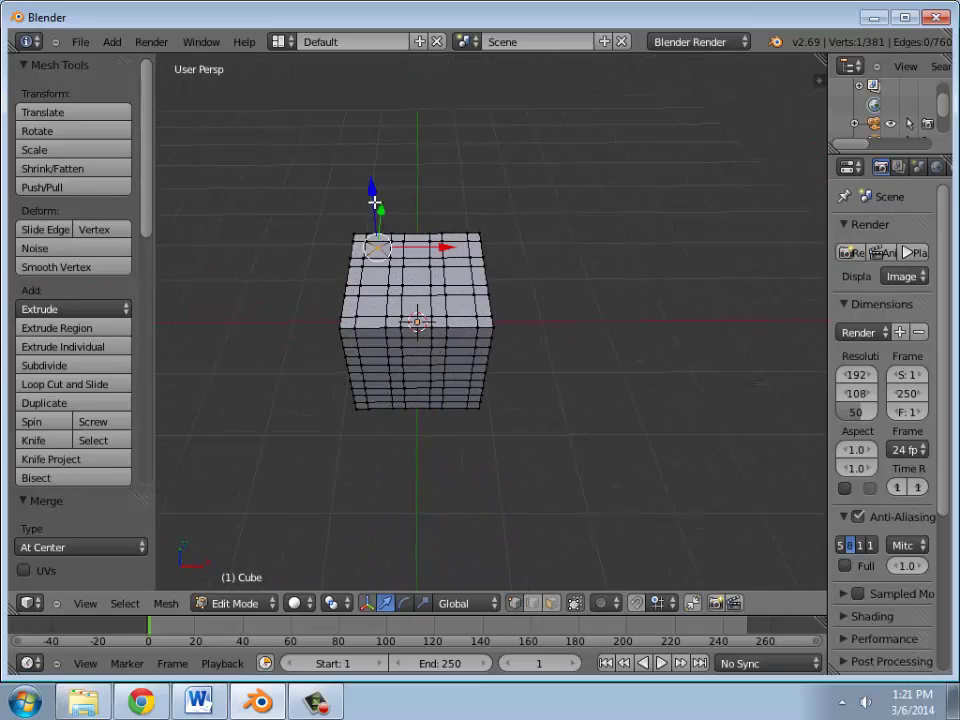
left_click_drag(374, 203, 375, 201)
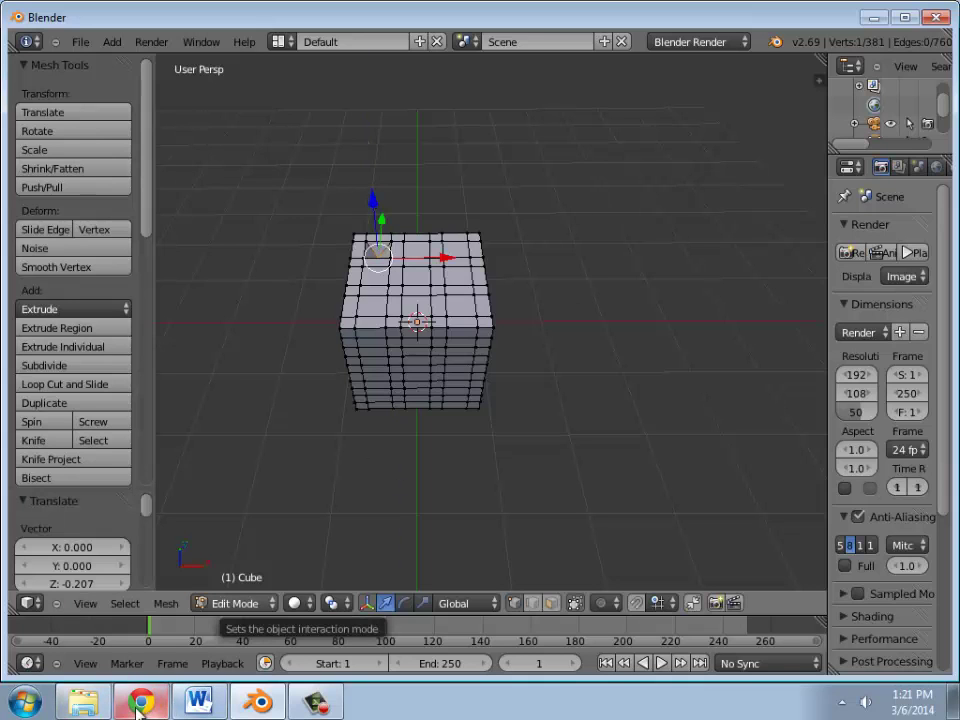
key("alt+Tab")
scroll(479, 380, "down", 4)
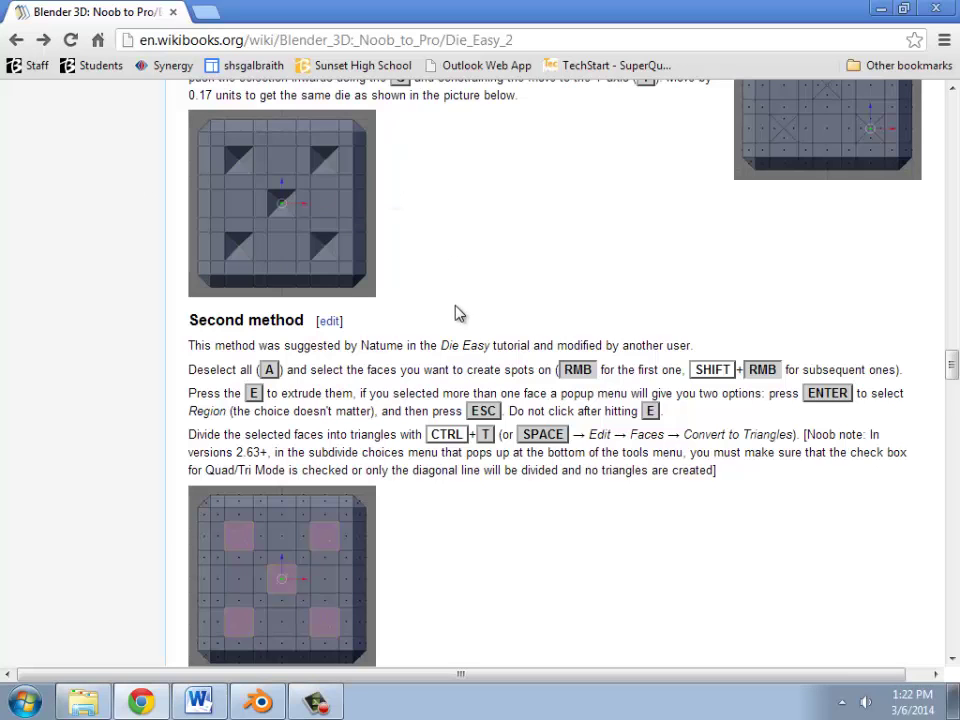
scroll(456, 313, "down", 4)
scroll(456, 305, "down", 2)
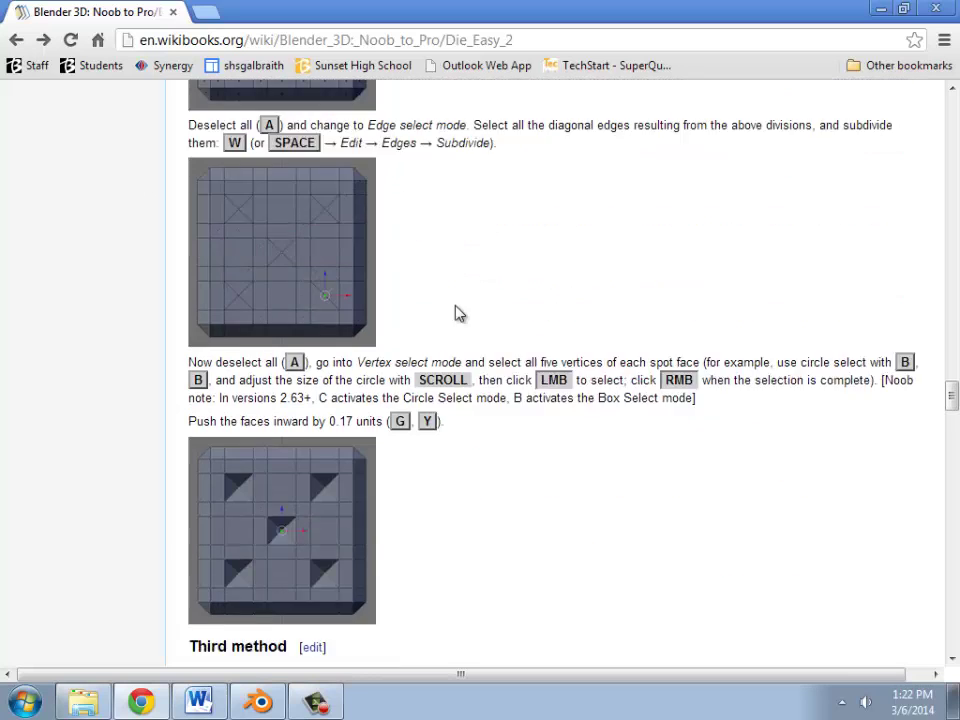
scroll(456, 305, "down", 2)
scroll(456, 305, "down", 5)
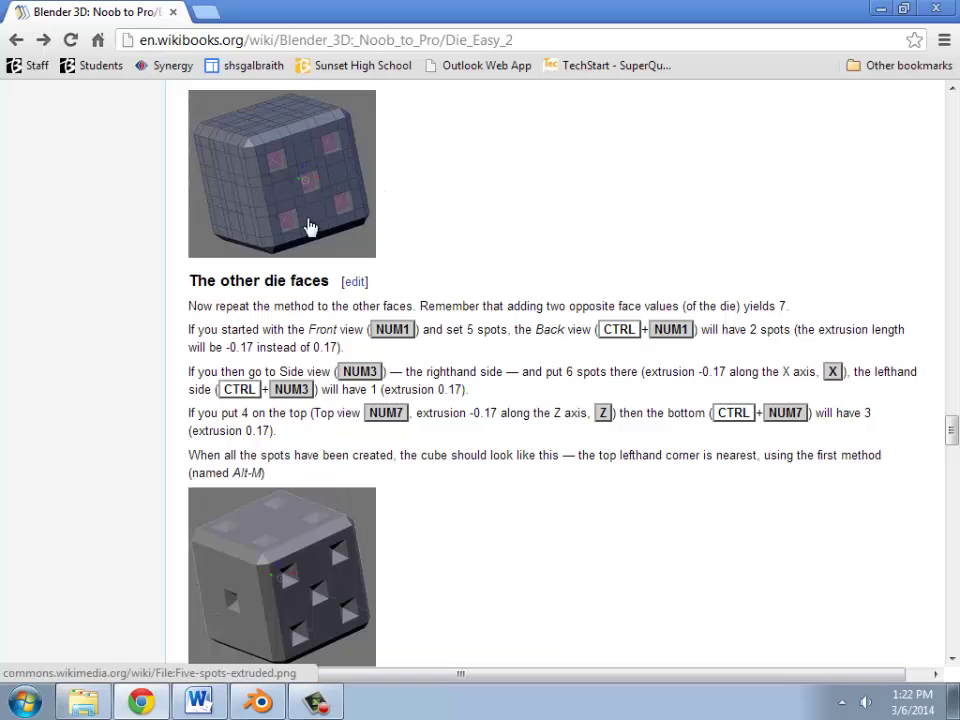
scroll(380, 240, "up", 5)
scroll(376, 244, "down", 3)
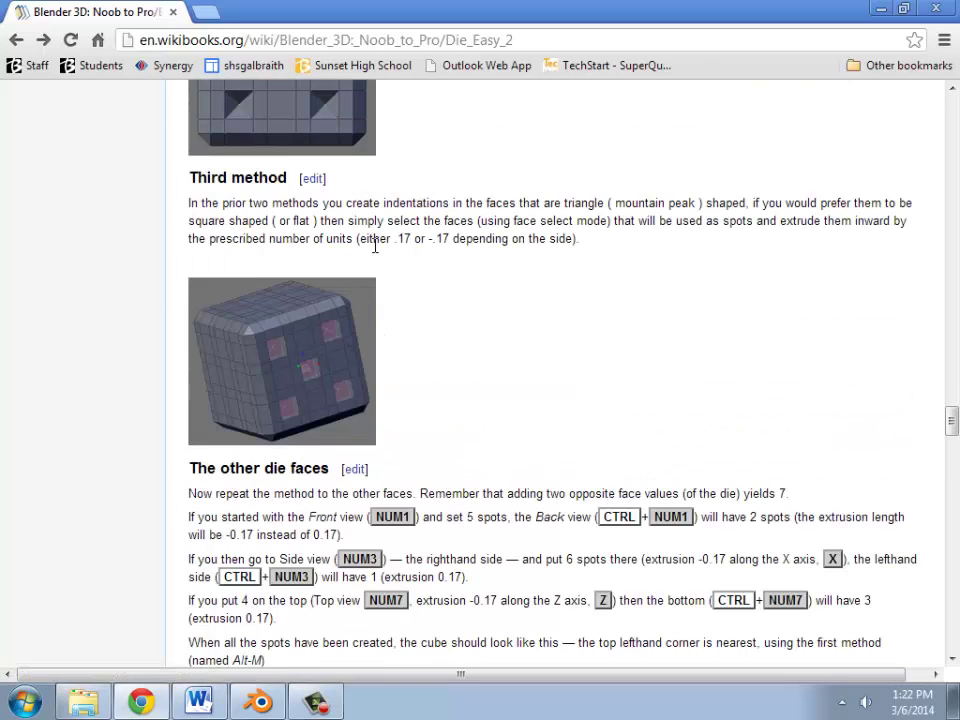
left_click(258, 701)
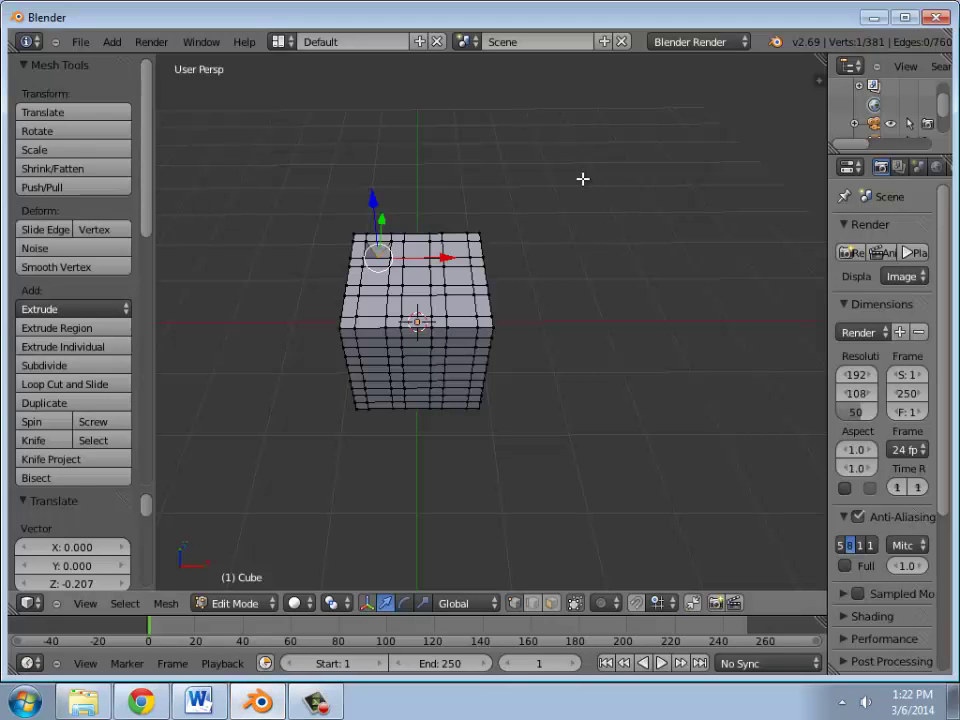
Select the whole cube and add a Bevel modifier, softening its edges at 0.10 width
key("a")
key("a")
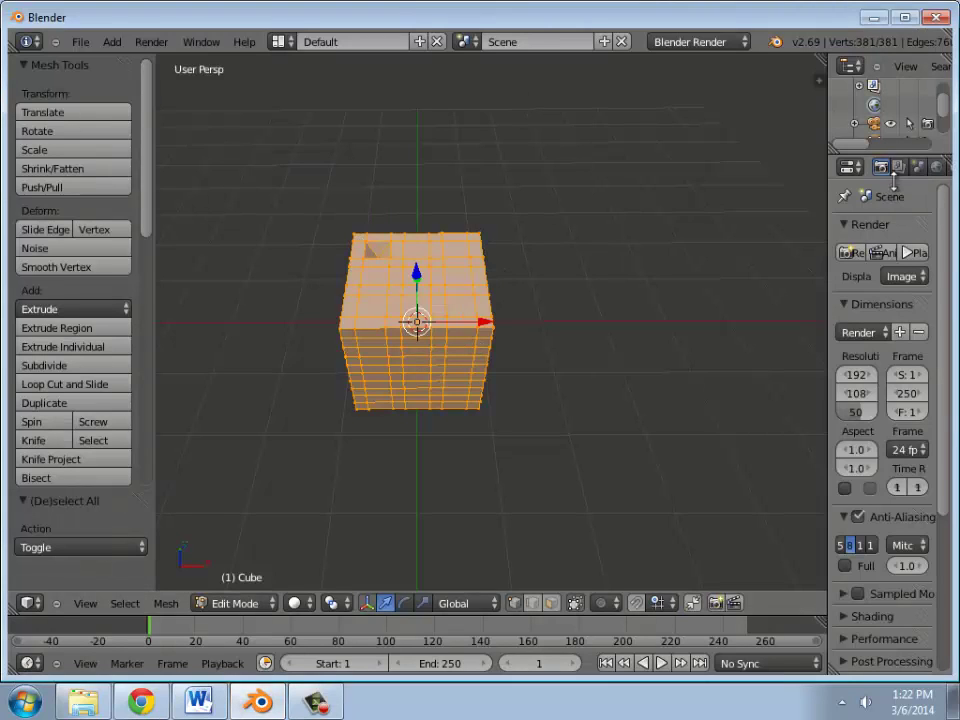
left_click(935, 168)
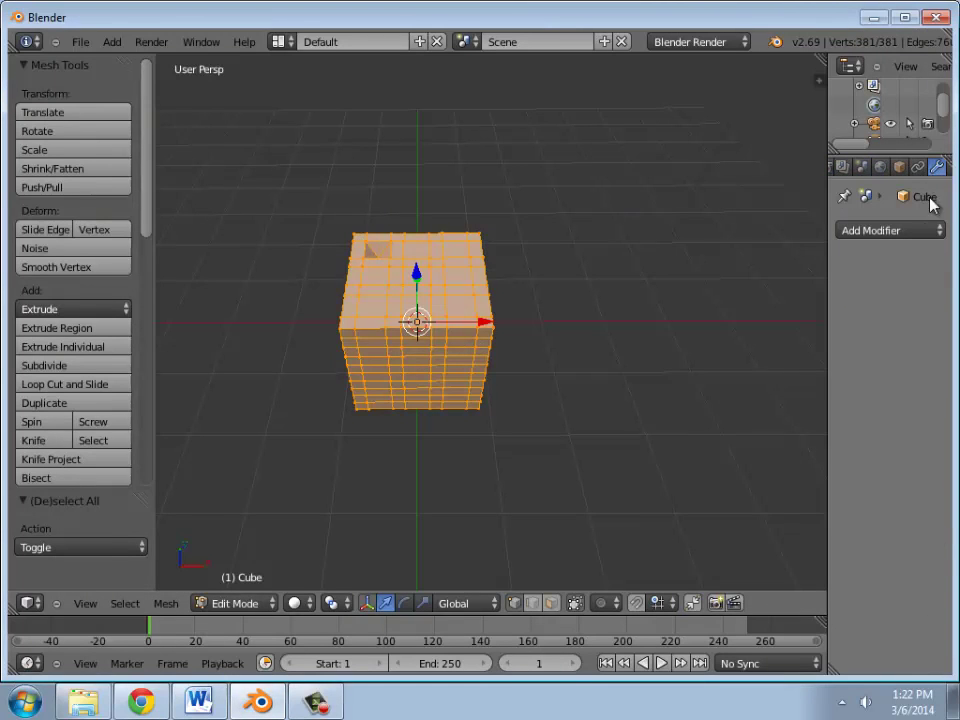
left_click(925, 230)
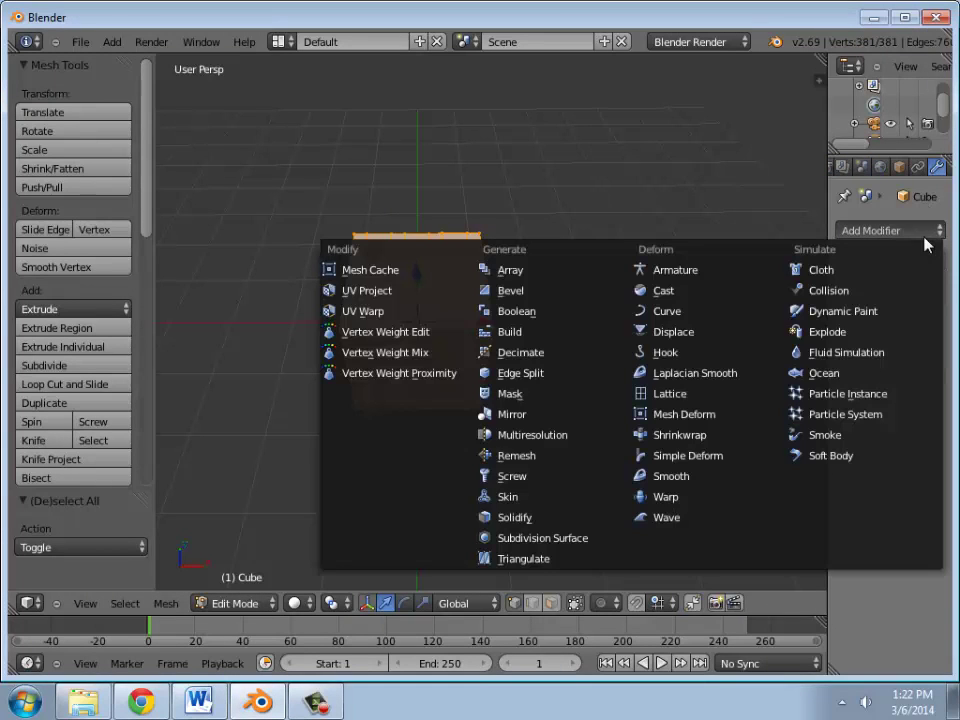
left_click(527, 292)
mouse_move(510, 298)
middle_mouse_down()
mouse_move(493, 289)
mouse_move(518, 316)
mouse_move(531, 203)
middle_mouse_up()
scroll(512, 295, "up", 3)
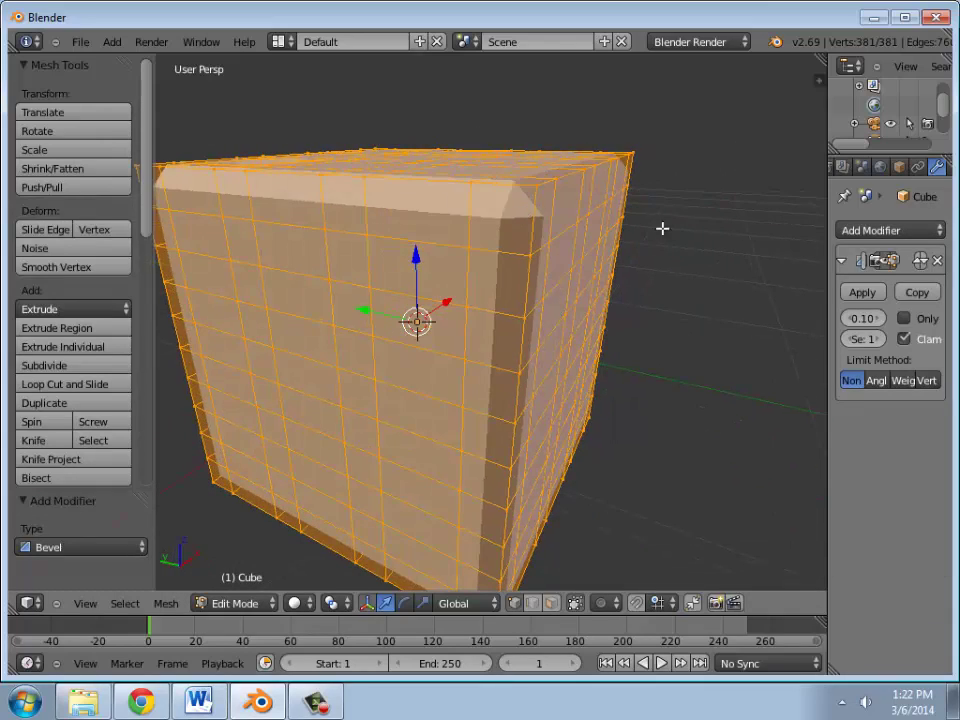
mouse_move(422, 275)
middle_mouse_down()
mouse_move(416, 364)
mouse_move(454, 336)
mouse_move(534, 356)
mouse_move(347, 376)
mouse_move(281, 356)
mouse_move(274, 81)
middle_mouse_up()
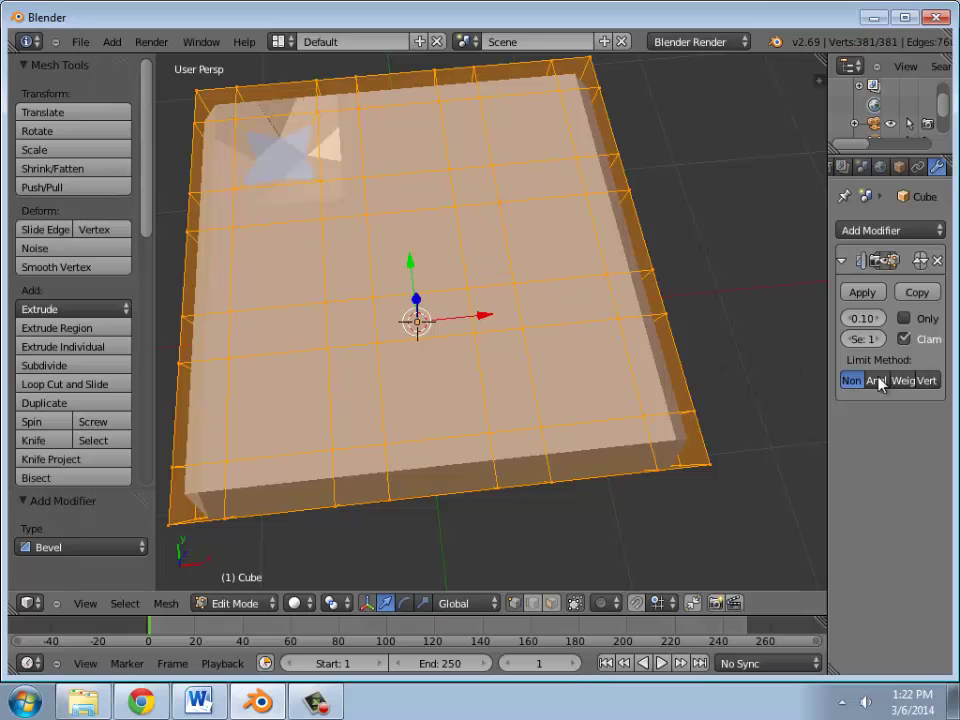
Switch to Object Mode and apply the Bevel modifier to the cube's mesh
left_click(860, 292)
left_click(228, 603)
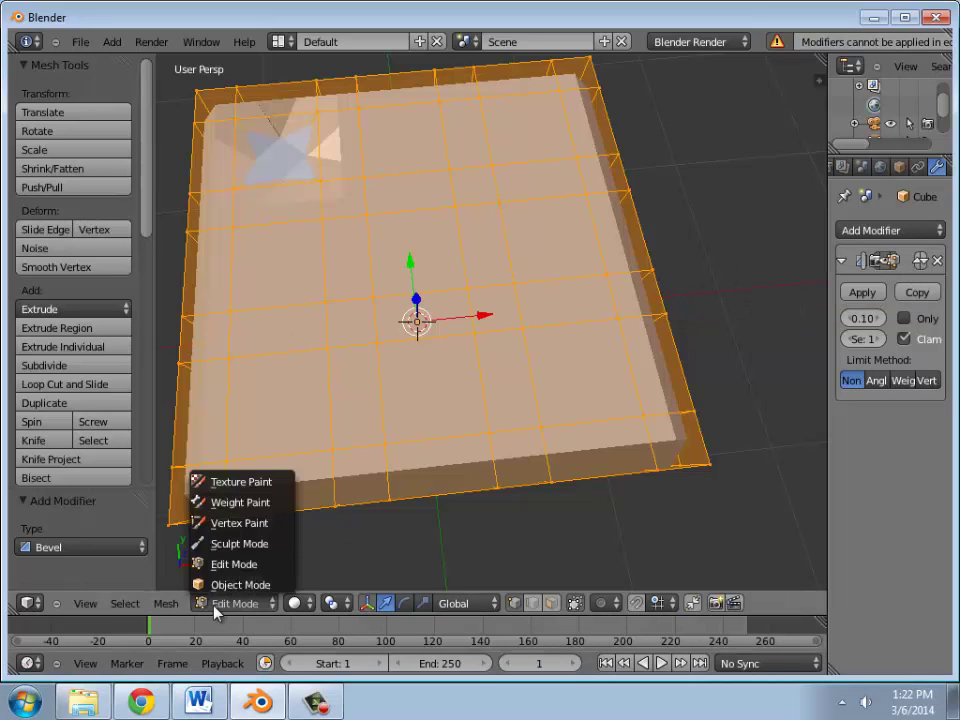
left_click(240, 583)
left_click(862, 292)
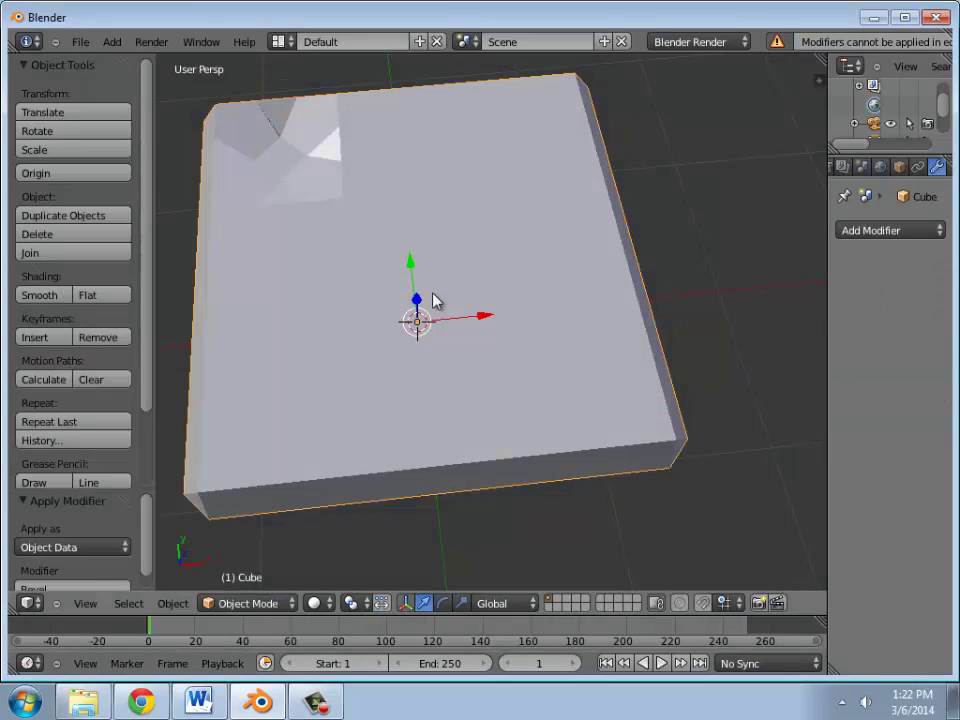
Return to Edit Mode and inspect the chamfered 1520-vertex mesh with its spot dent
left_click(252, 603)
left_click(240, 564)
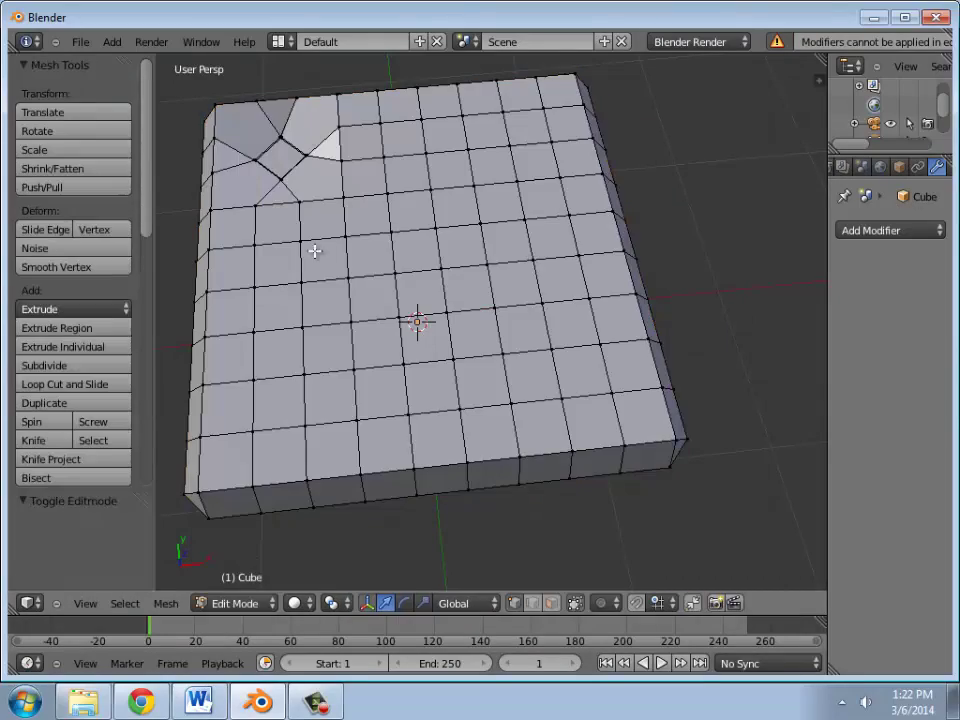
mouse_move(315, 250)
middle_mouse_down()
mouse_move(473, 212)
mouse_move(602, 122)
mouse_move(386, 306)
mouse_move(291, 264)
mouse_move(289, 289)
mouse_move(351, 276)
mouse_move(315, 300)
mouse_move(274, 300)
mouse_move(288, 318)
mouse_move(311, 315)
mouse_move(298, 317)
mouse_move(305, 300)
middle_mouse_up()
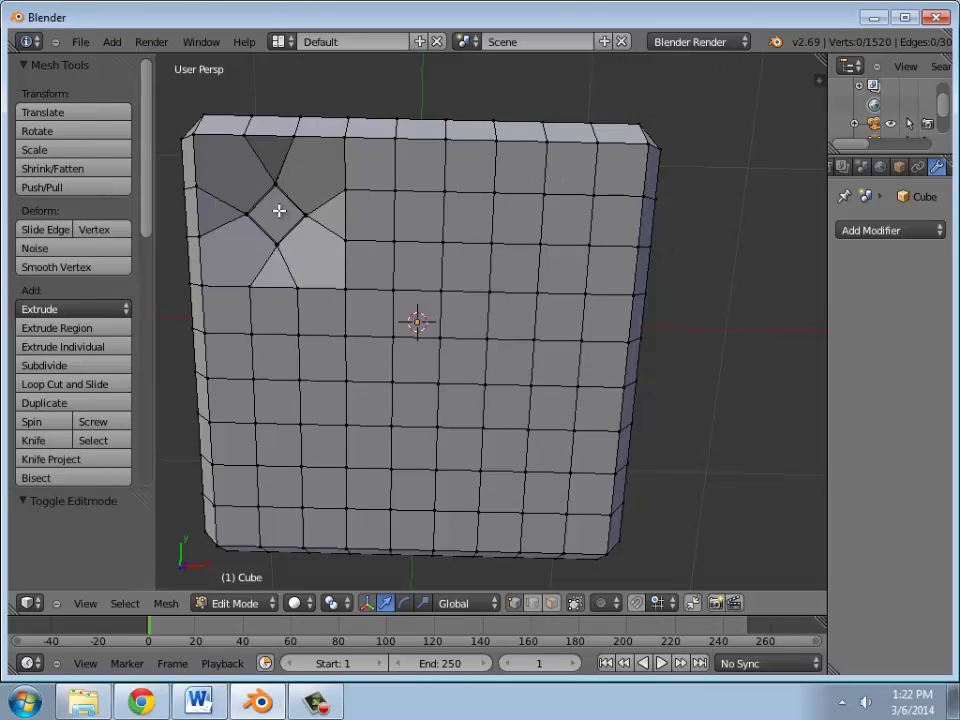
mouse_move(624, 236)
middle_mouse_down()
mouse_move(456, 272)
mouse_move(585, 184)
mouse_move(699, 276)
mouse_move(646, 276)
middle_mouse_up()
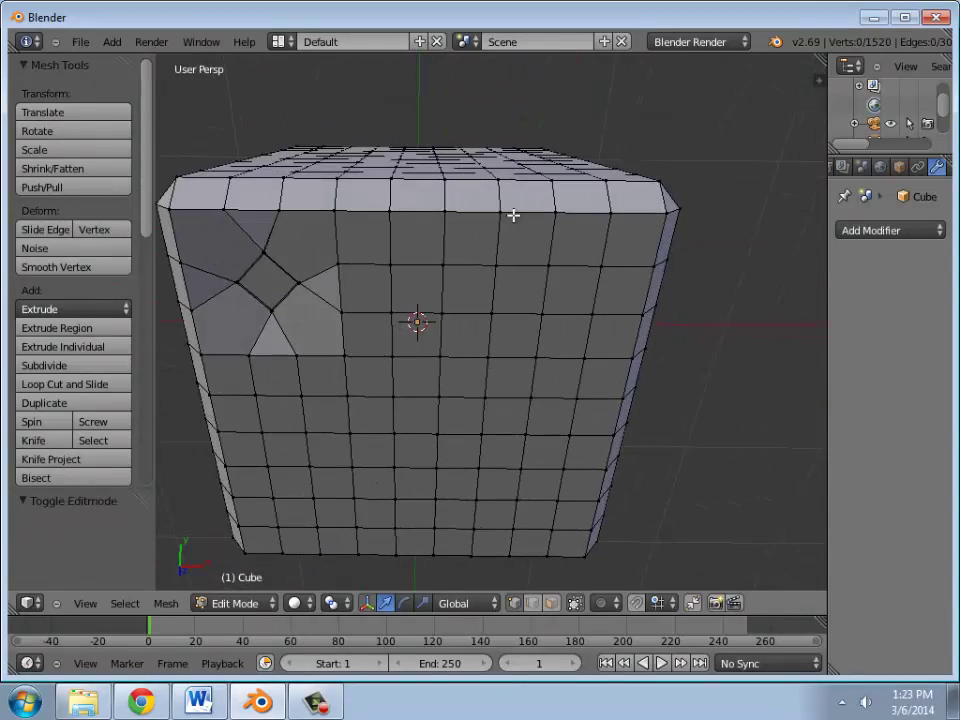